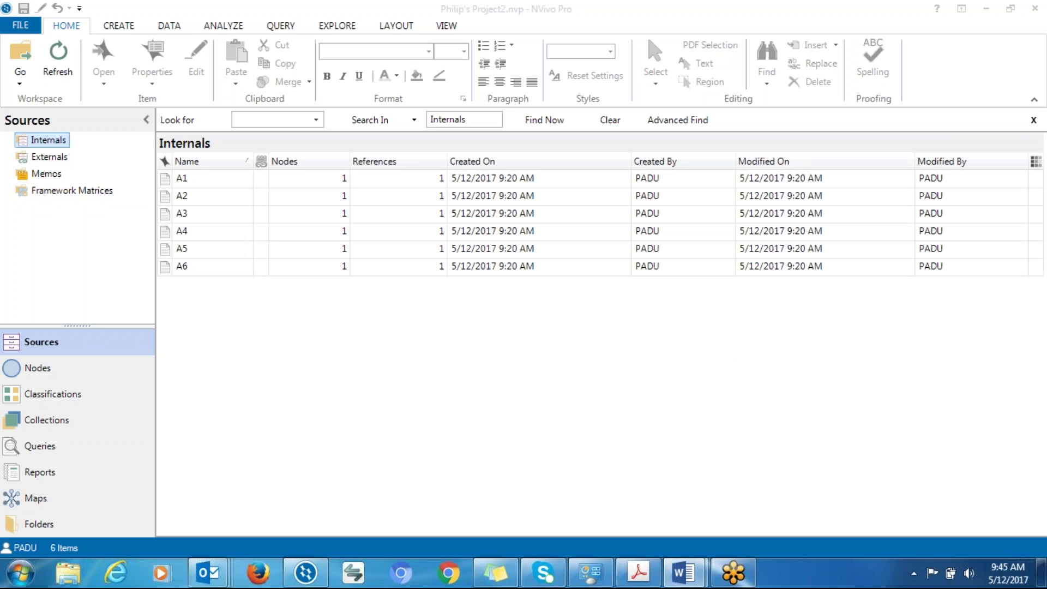
Switch to Document1 in Word and review the examples of assigning anchor codes and matching interview questions to research questions.
key("alt+Tab")
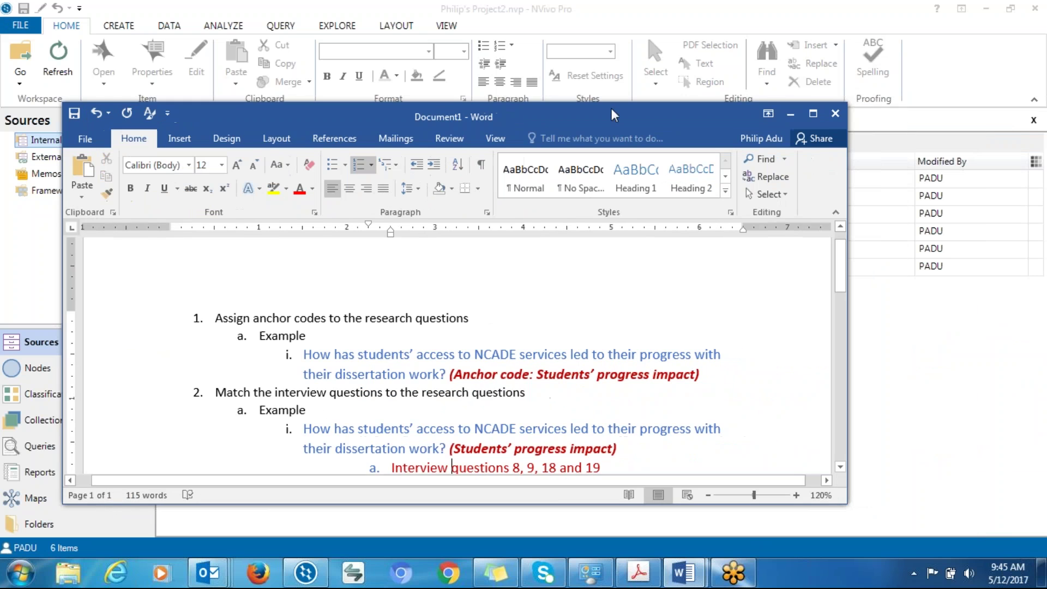
left_click(714, 116)
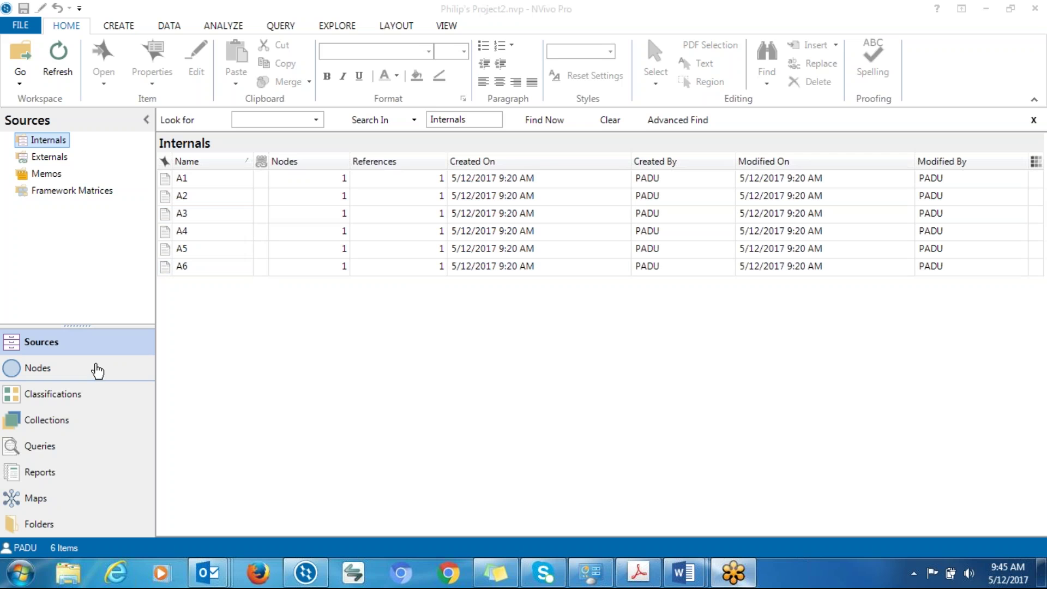
left_click(98, 372)
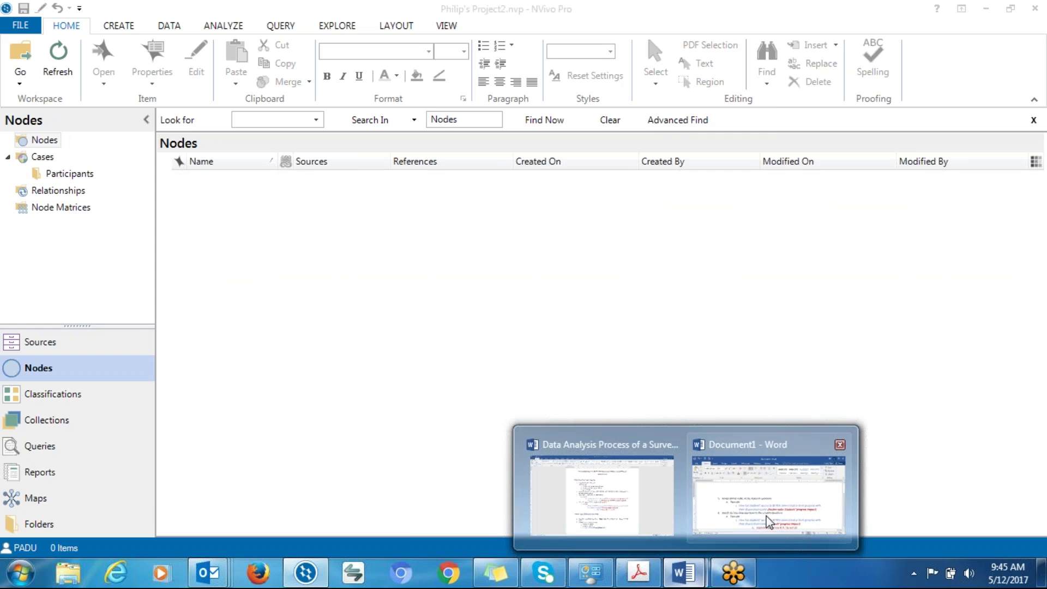
left_click(599, 480)
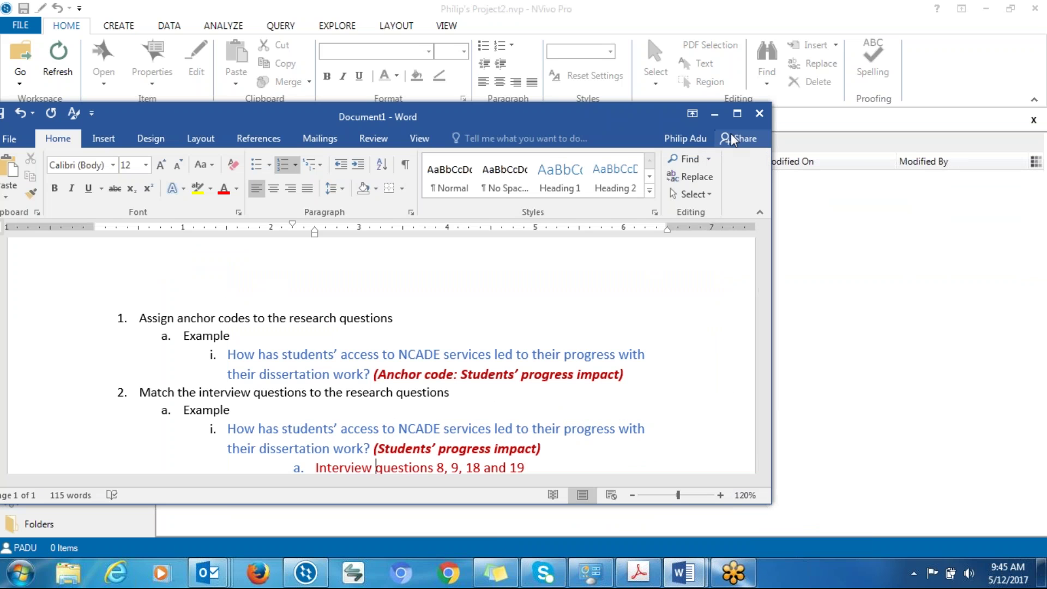
left_click(736, 114)
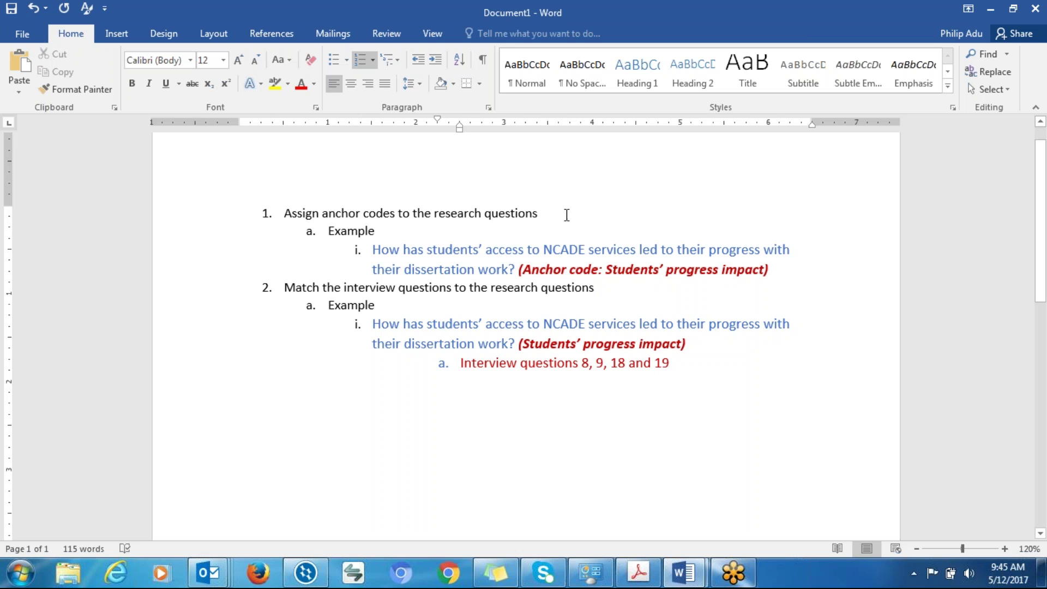
left_click_drag(679, 25, 662, 225)
left_click_drag(575, 199, 369, 44)
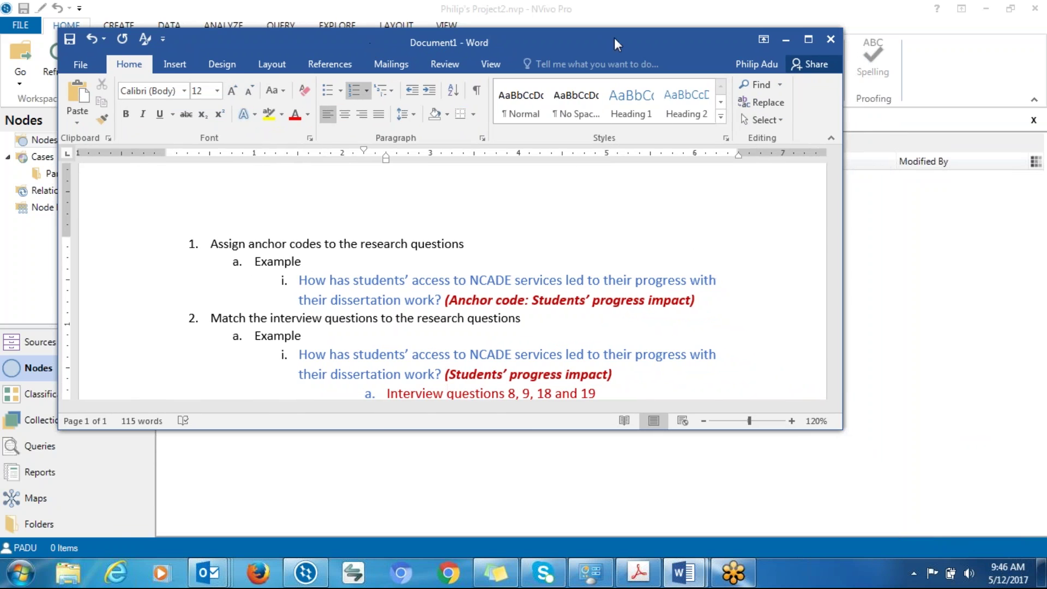
left_click(808, 39)
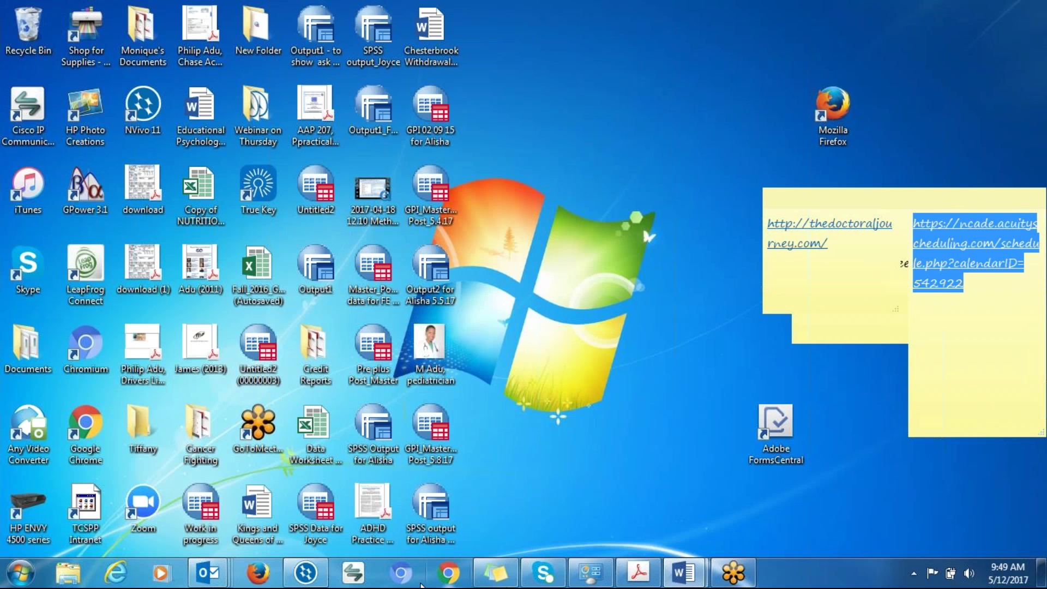
Switch to NVivo and create a folder named "Nodes for the Research Questions" under Nodes.
left_click(305, 572)
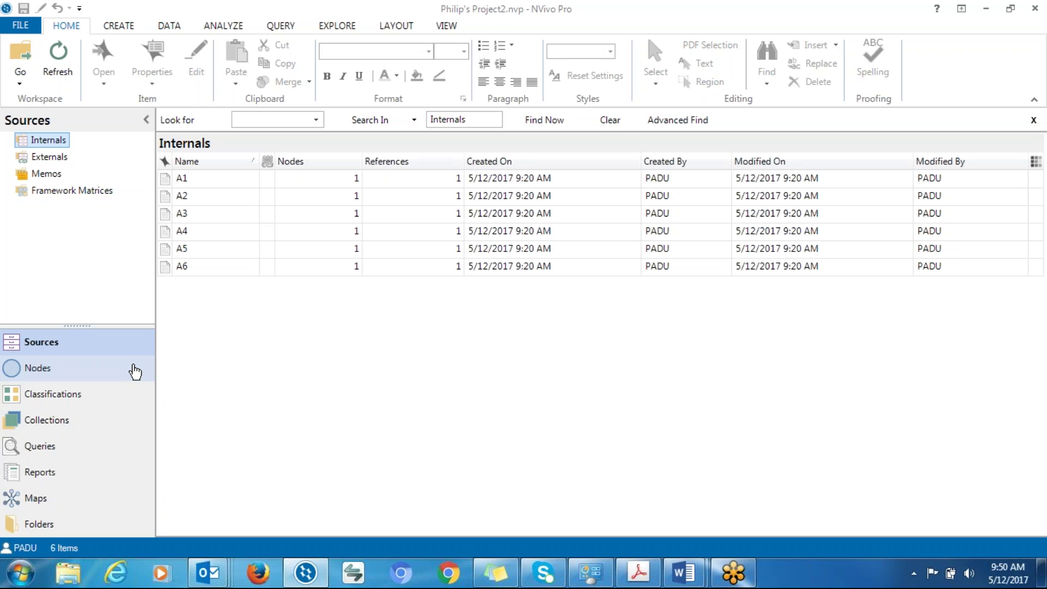
left_click(82, 377)
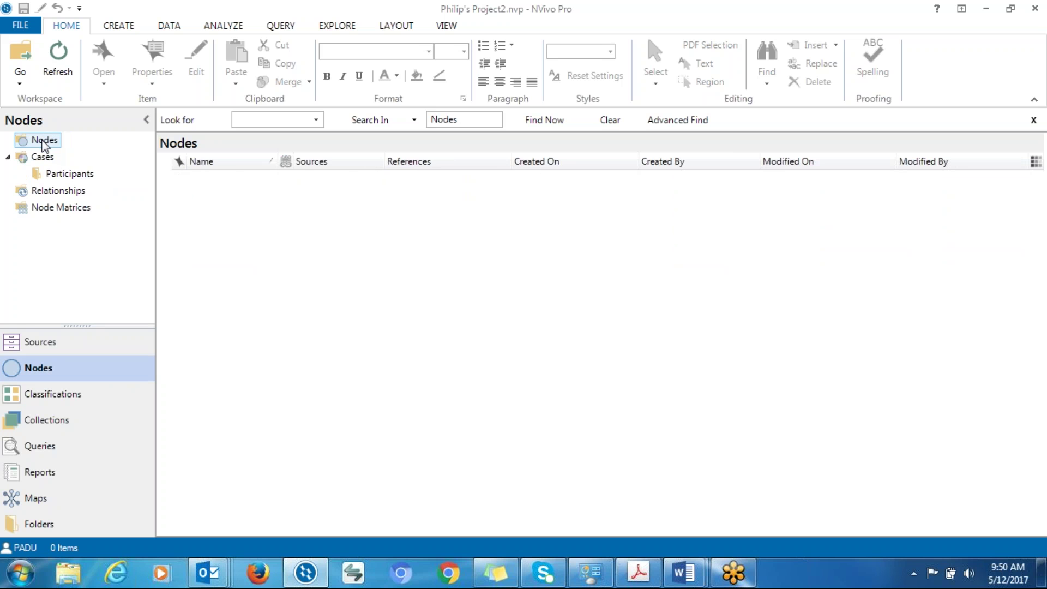
right_click(44, 142)
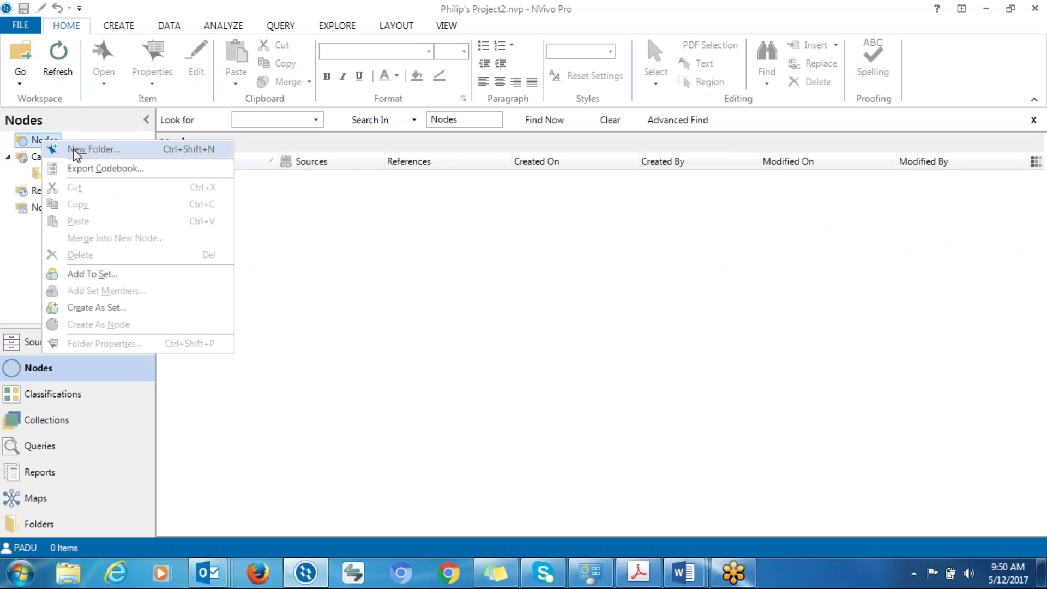
left_click(73, 148)
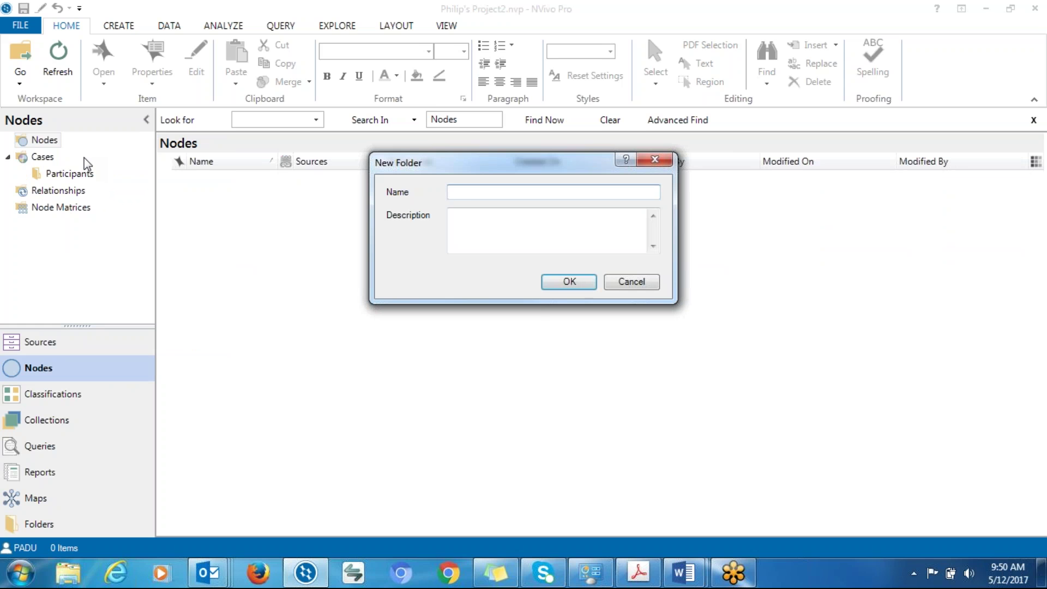
type("Nodes for the Research Questions")
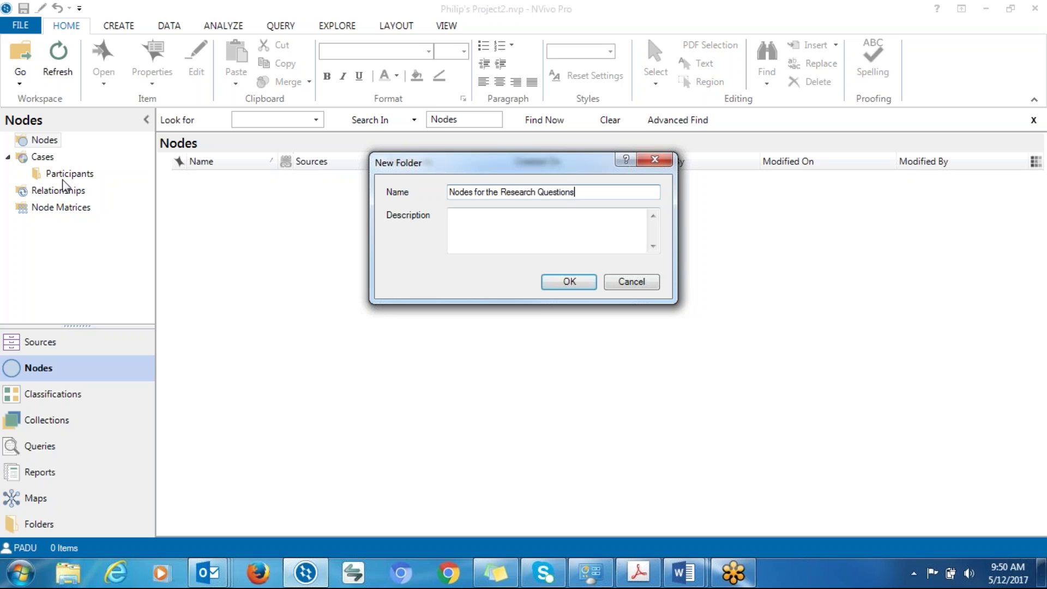
left_click(504, 228)
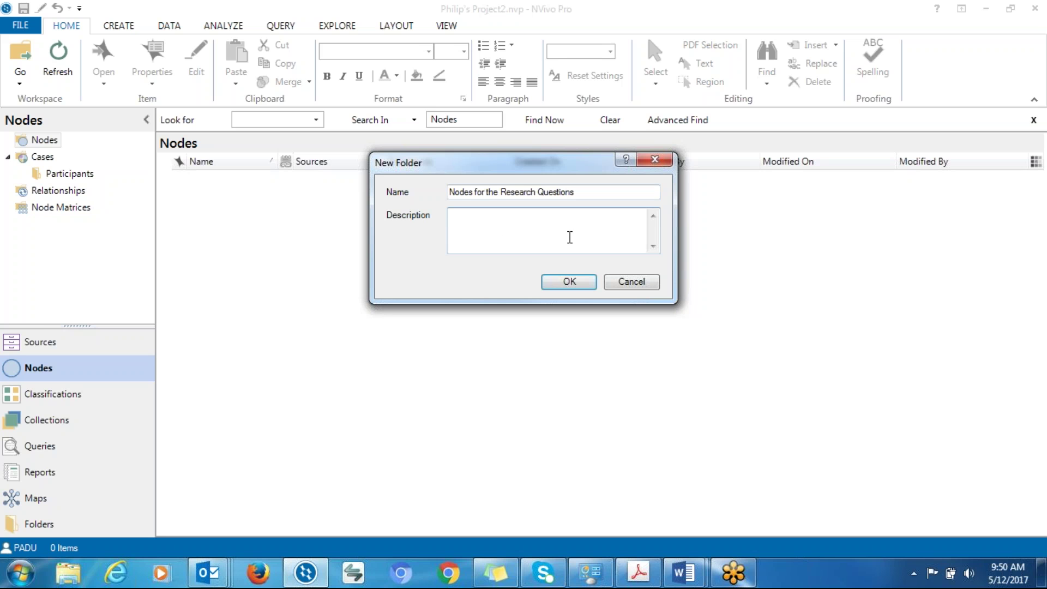
left_click(570, 282)
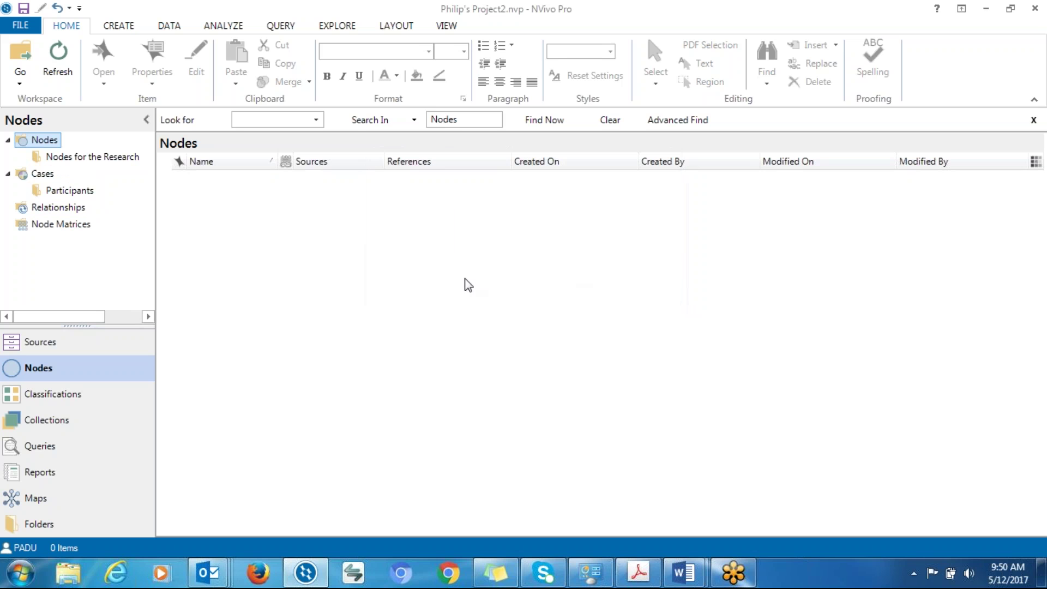
Start a new node in the "Nodes for the Research Questions" folder and copy the anchor code "Students' progress impact" from Document1 in Word.
left_click(92, 161)
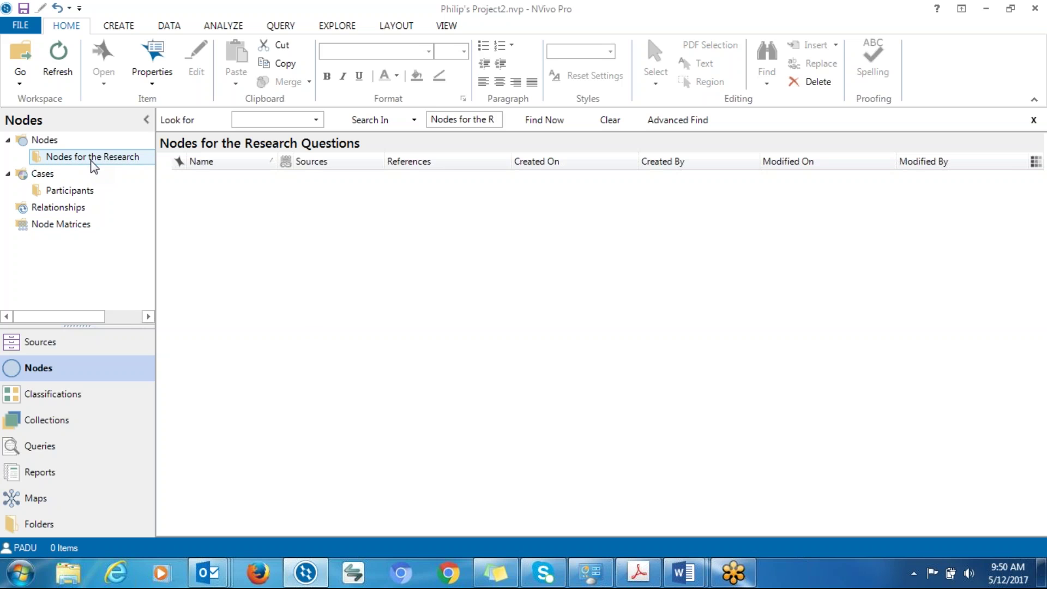
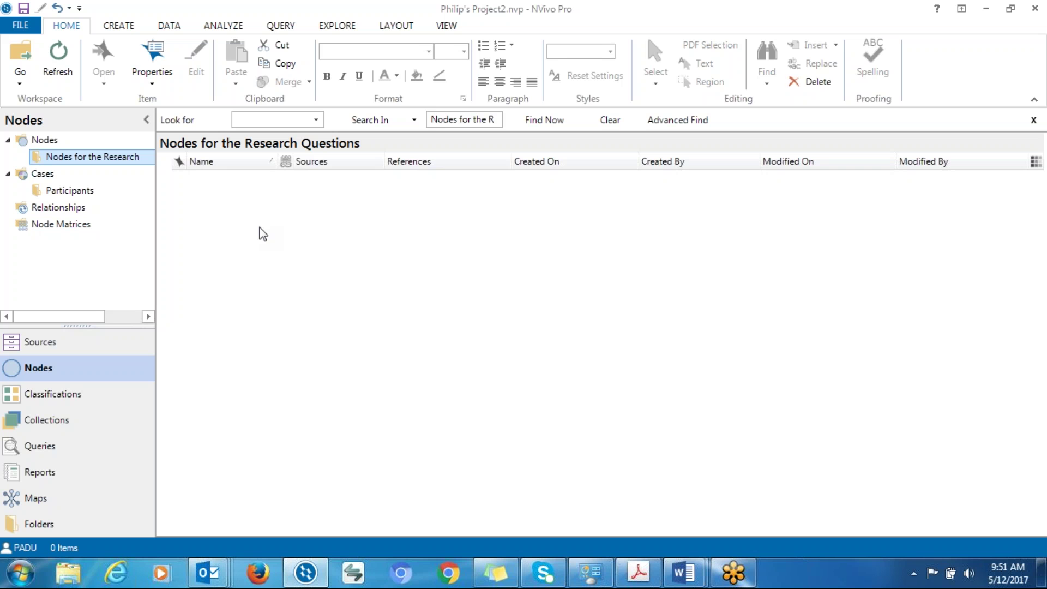
right_click(260, 228)
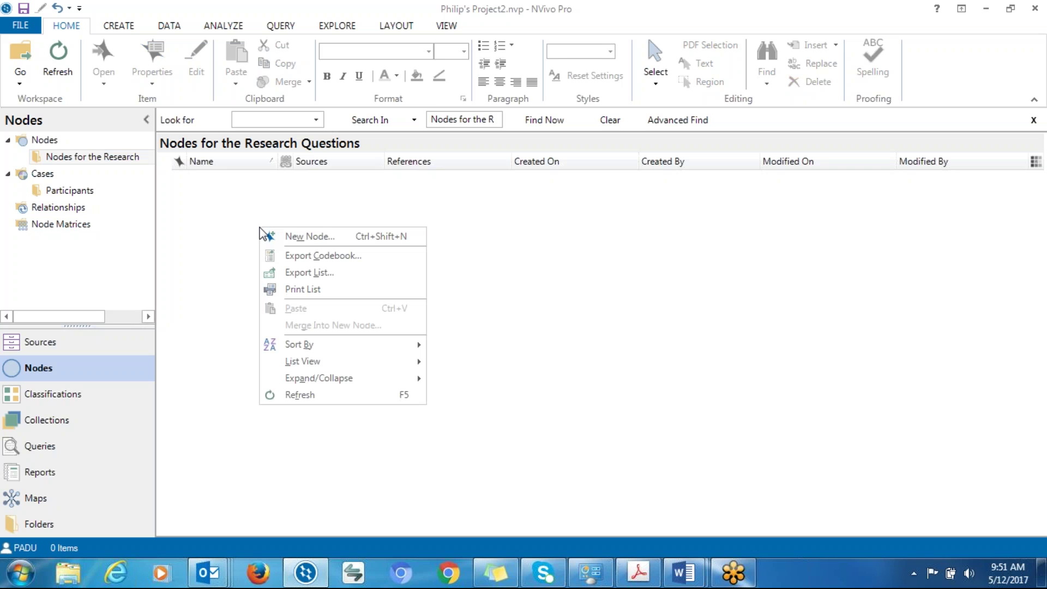
left_click(298, 239)
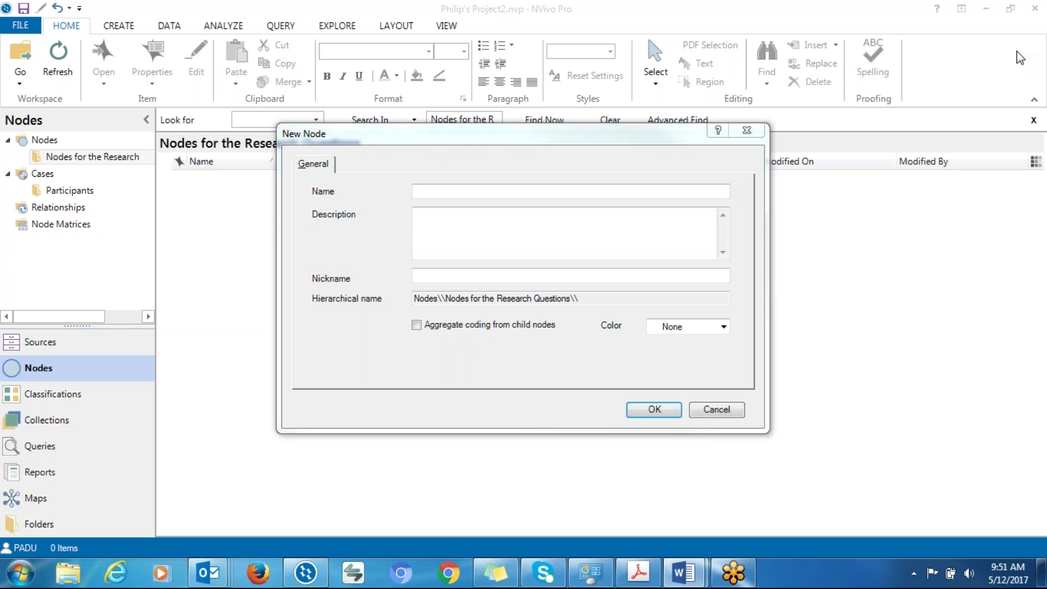
left_click_drag(1019, 57, 441, 60)
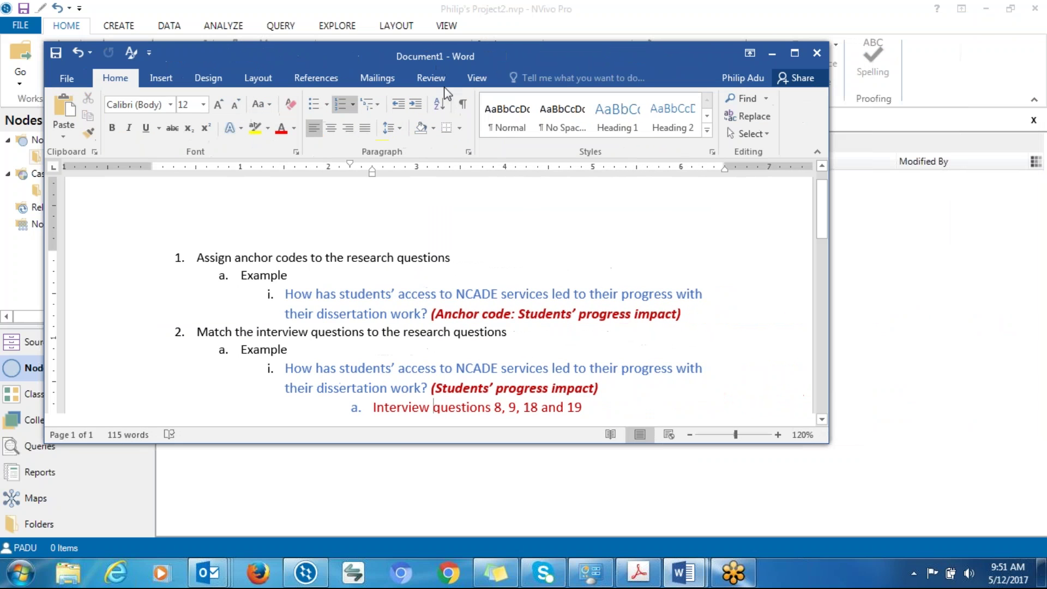
left_click(519, 314)
left_click_drag(544, 315, 675, 315)
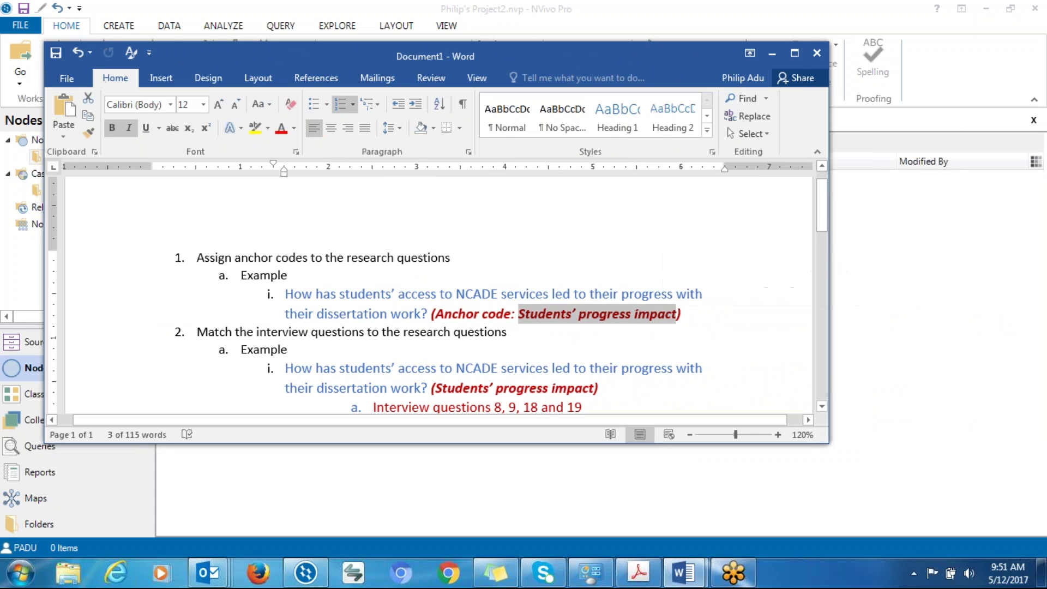
right_click(670, 315)
left_click(703, 75)
left_click(767, 53)
Name the new node "Students' progress impact (Anchor code for RQ1)", pasting the copied anchor code as its beginning.
left_click(507, 191)
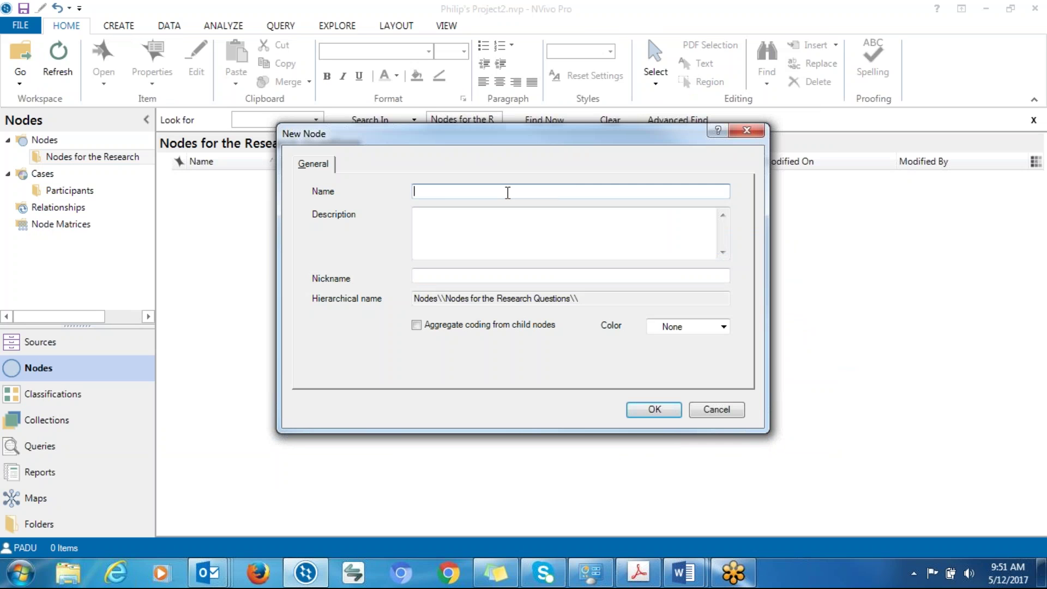
key("ctrl+v")
type("(")
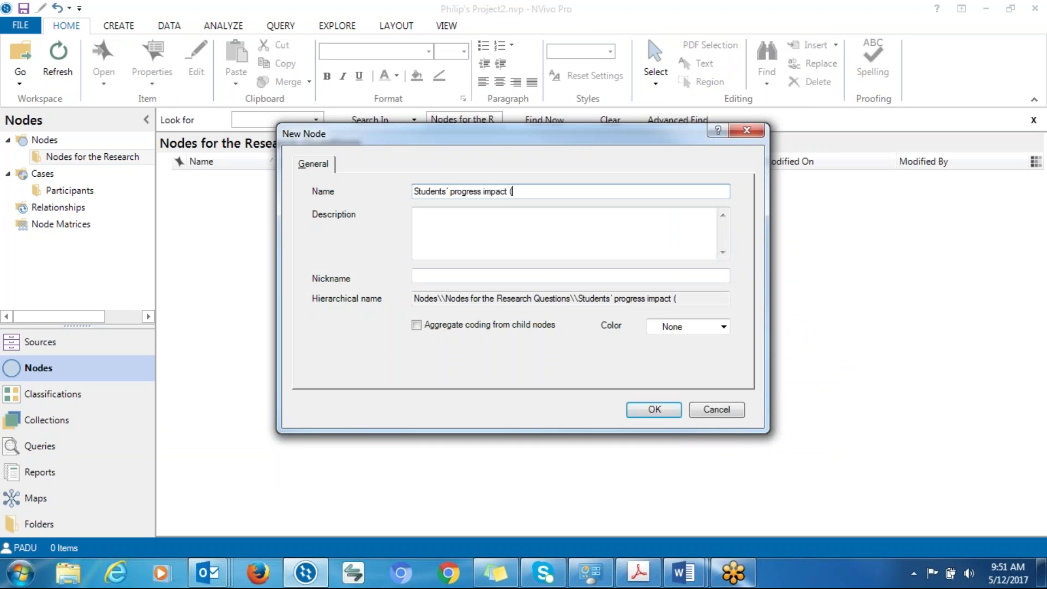
type("Anchor code for RQ1")
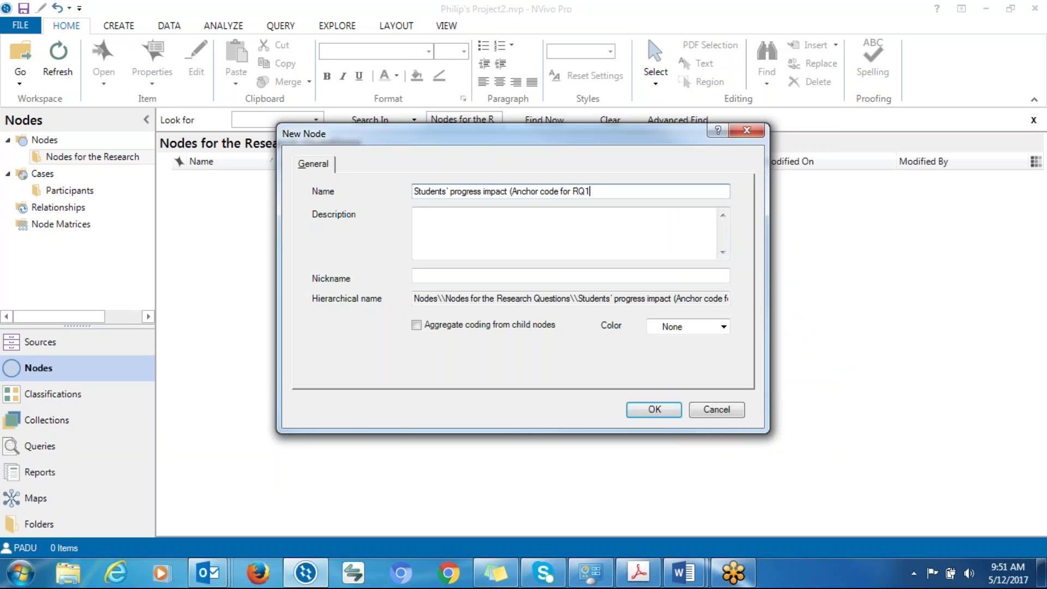
type(")")
Copy the research question "How has students' access to NCADE services led to their progress with their dissertation work?" from Document1 in Word.
left_click(445, 228)
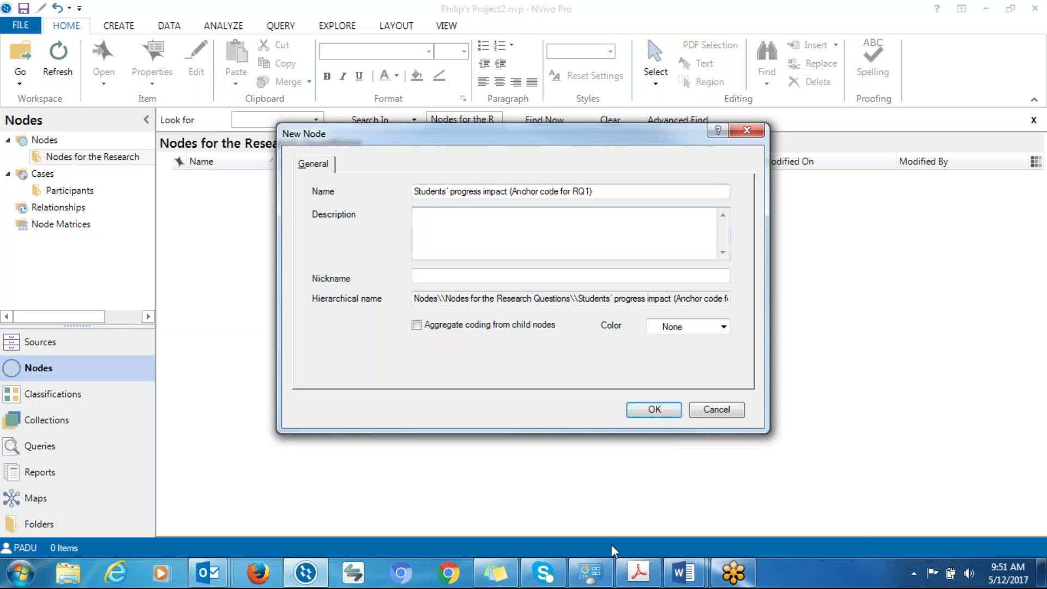
left_click(685, 580)
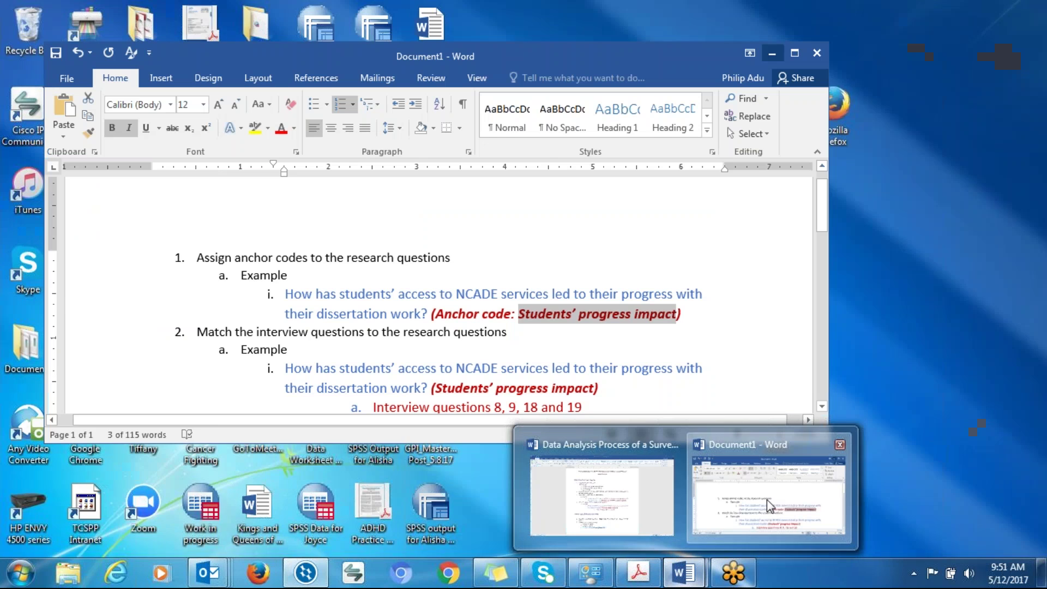
left_click(766, 499)
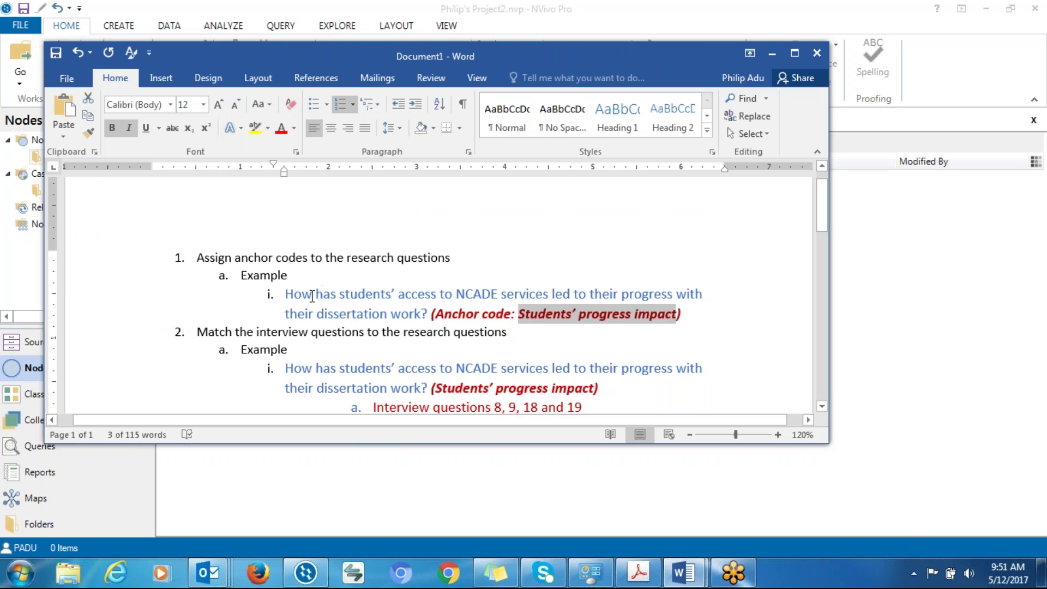
left_click_drag(290, 292, 429, 315)
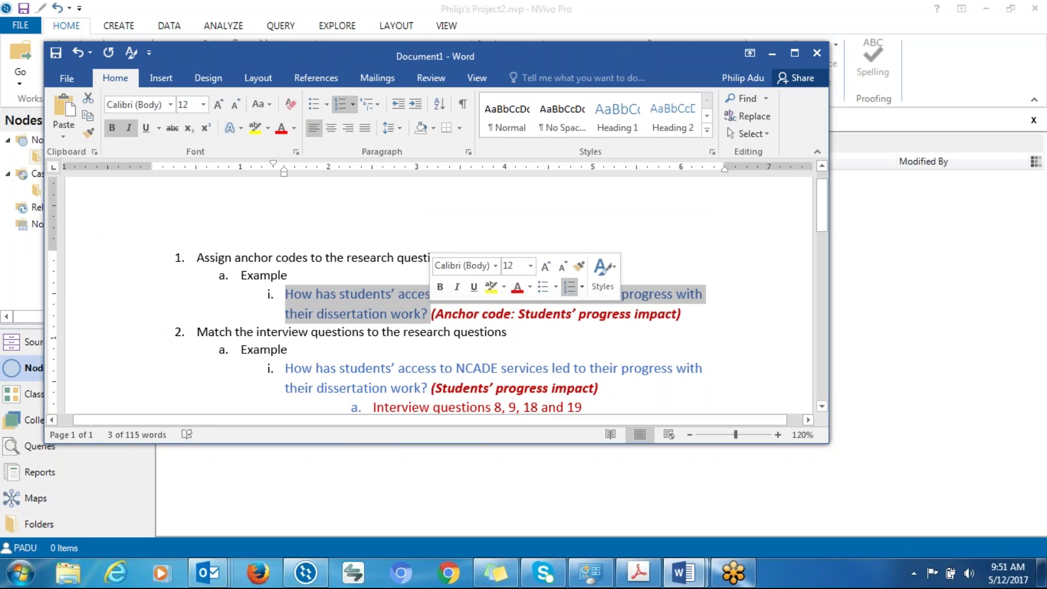
right_click(399, 314)
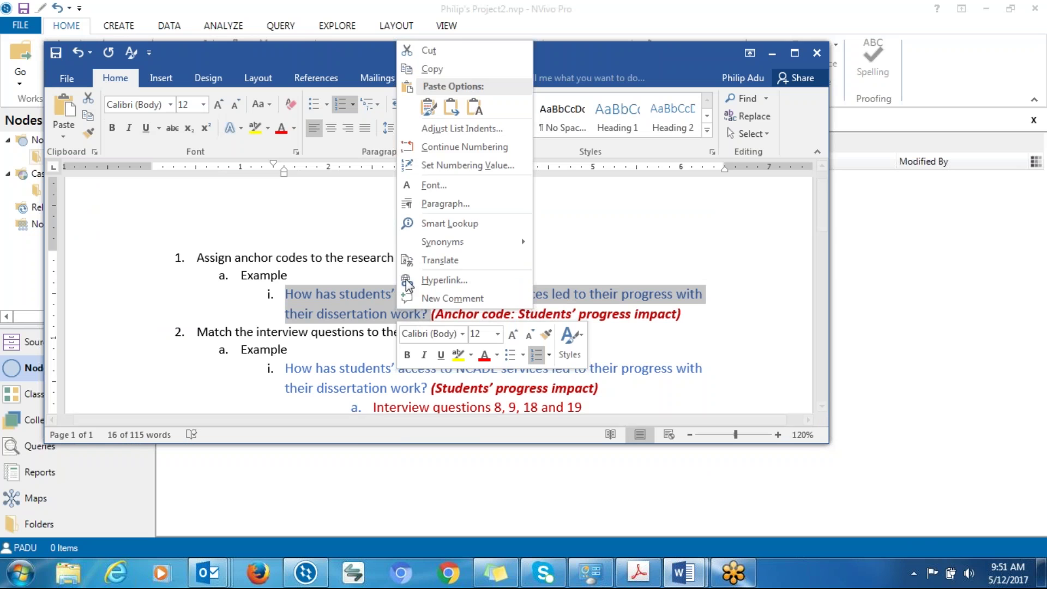
left_click(442, 70)
left_click(773, 53)
Paste the research question as the node's description without stray leading characters, and create the node with coding aggregated from child nodes.
left_click(481, 226)
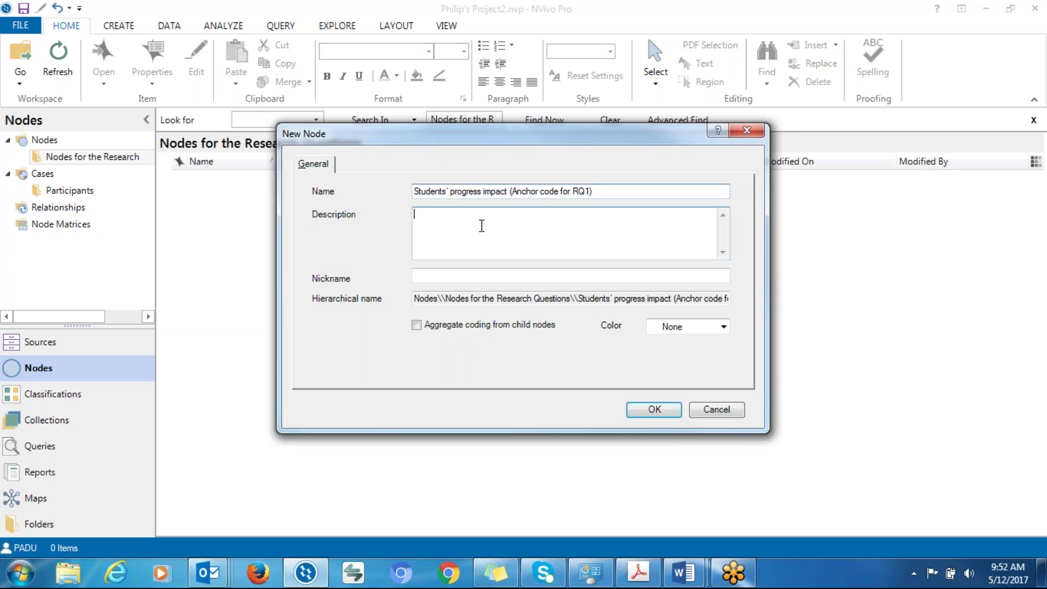
key("ctrl+v")
left_click(447, 214)
key("BackSpace")
key("BackSpace")
key("BackSpace")
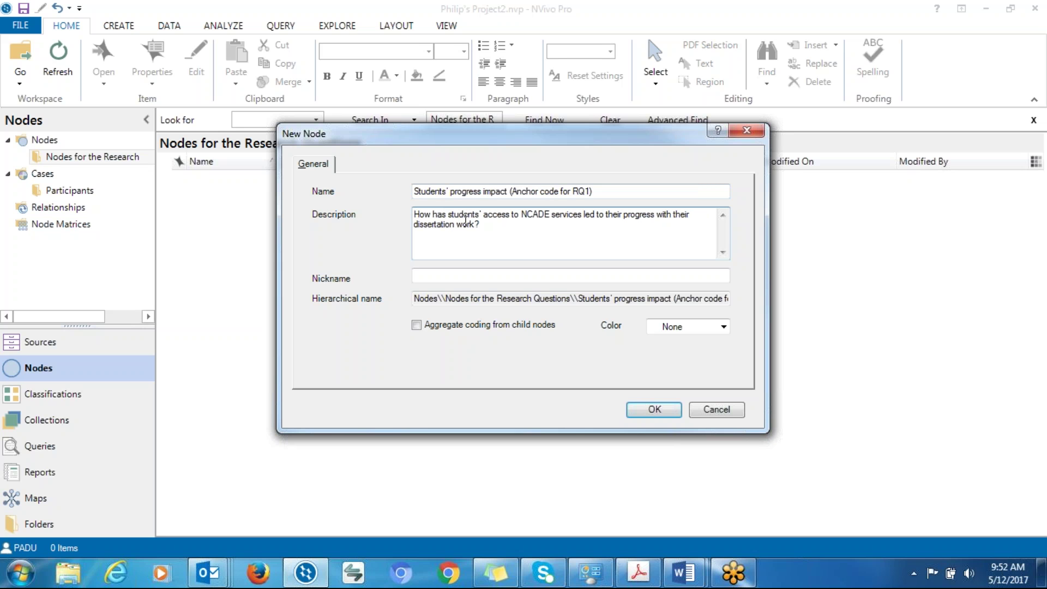
left_click(415, 326)
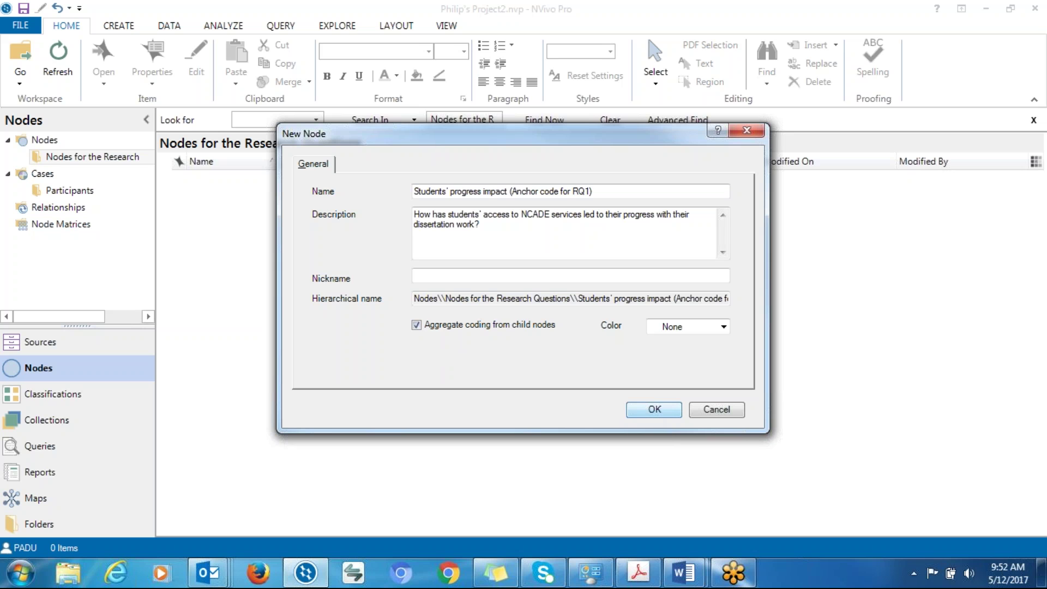
left_click(643, 409)
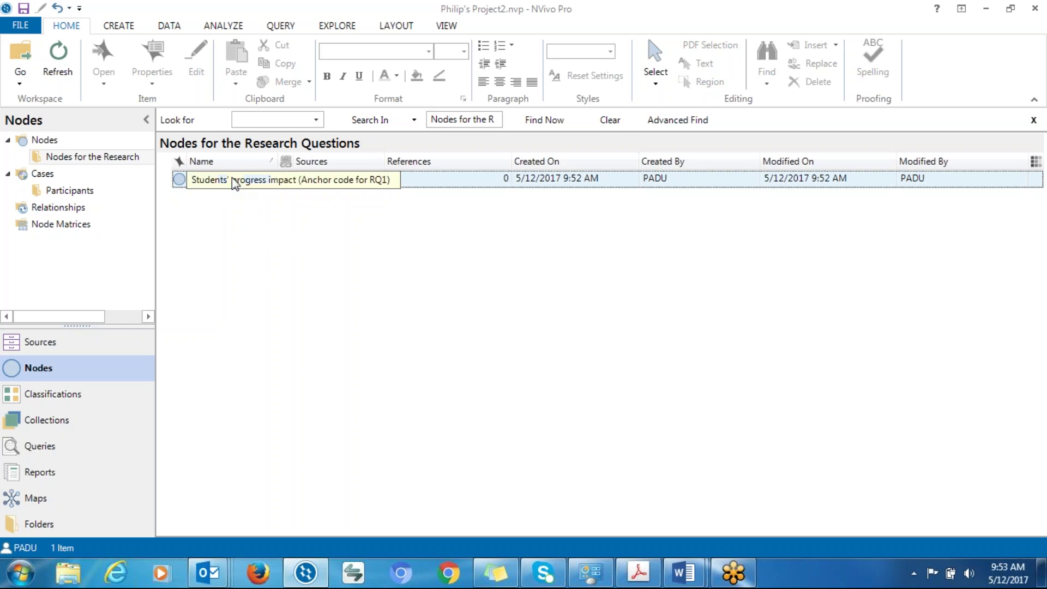
Start another node in the "Nodes for the Research Questions" folder and copy "Amount of time spent on non-content issues (RQ2 anchor code)" from Document1 in Word.
right_click(224, 211)
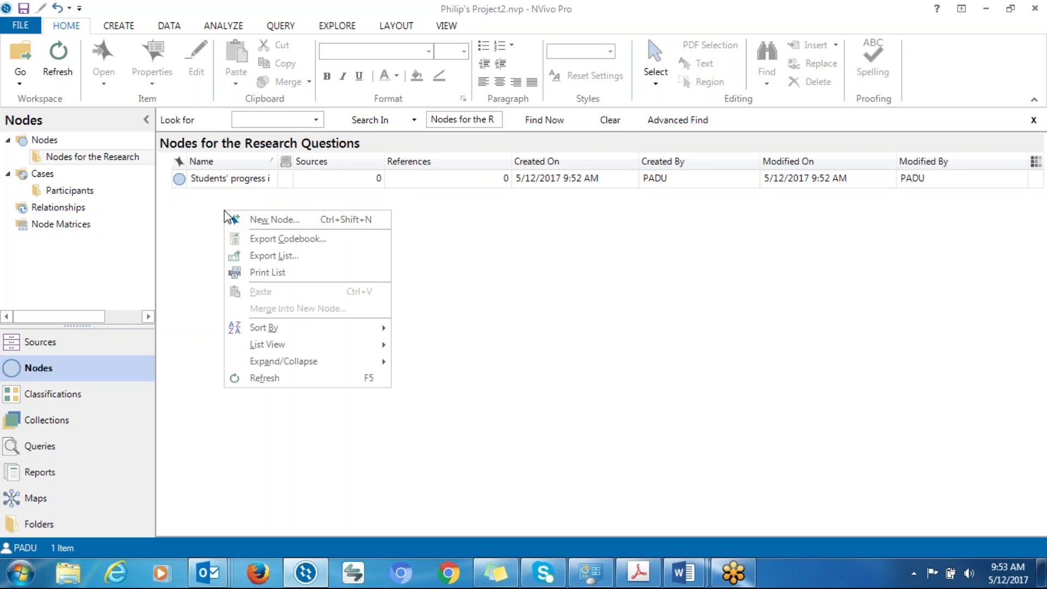
left_click(266, 221)
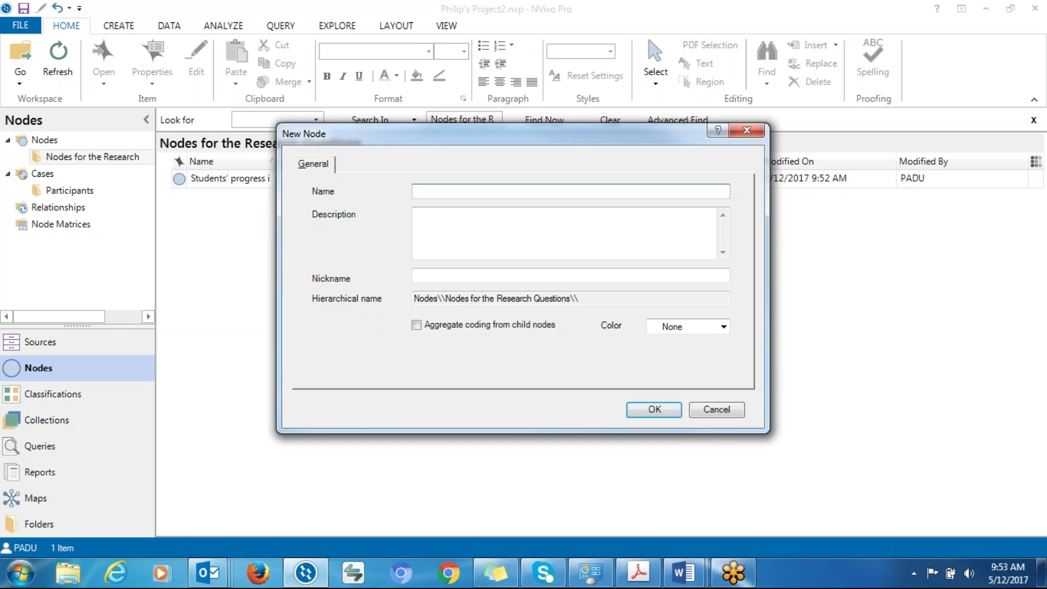
left_click(684, 577)
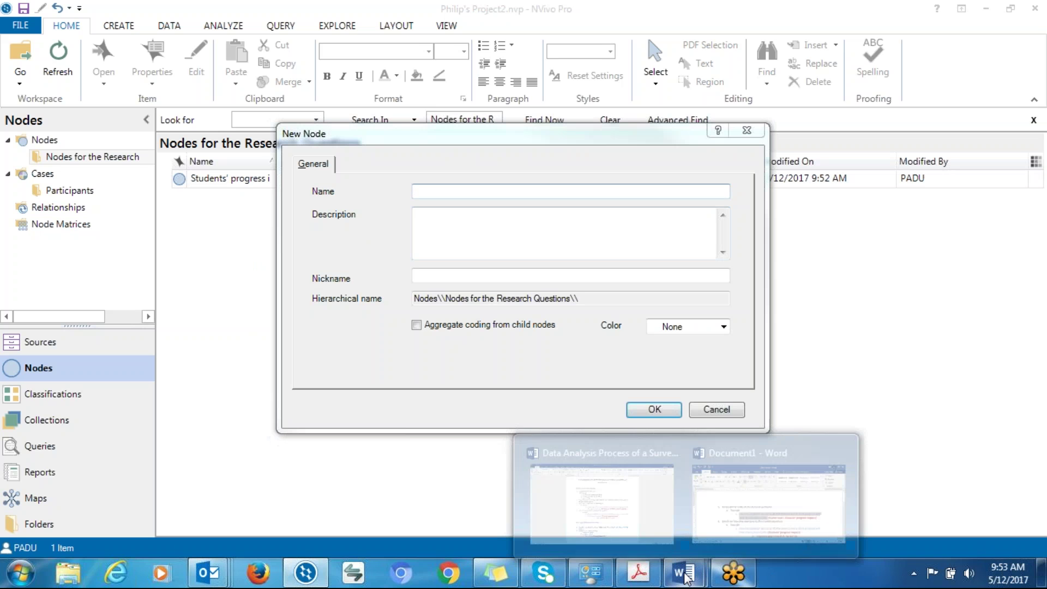
left_click(758, 502)
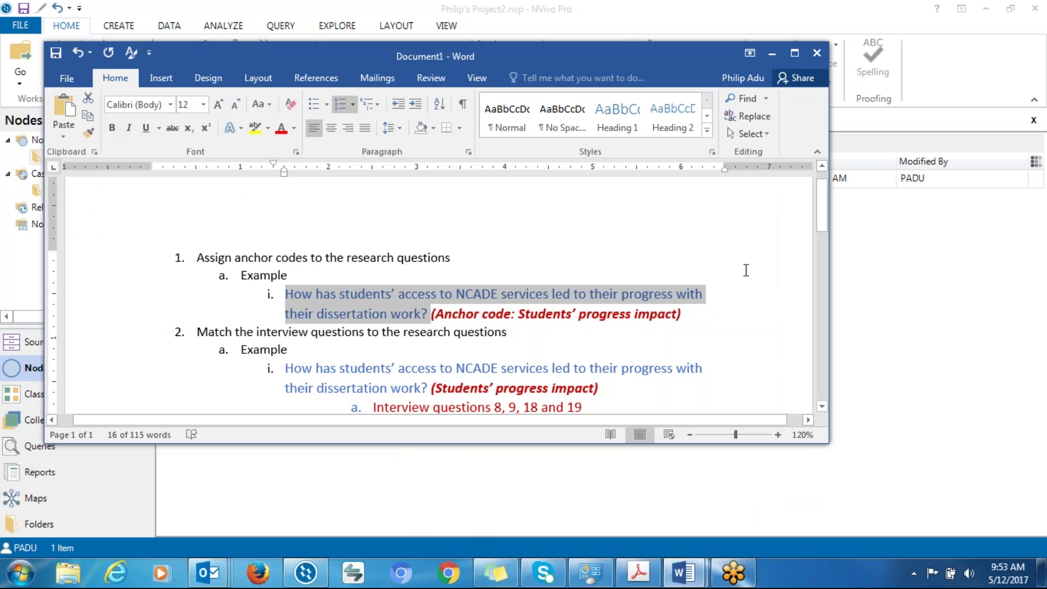
left_click_drag(821, 228, 821, 355)
left_click_drag(434, 275, 166, 278)
left_click_drag(151, 327, 515, 330)
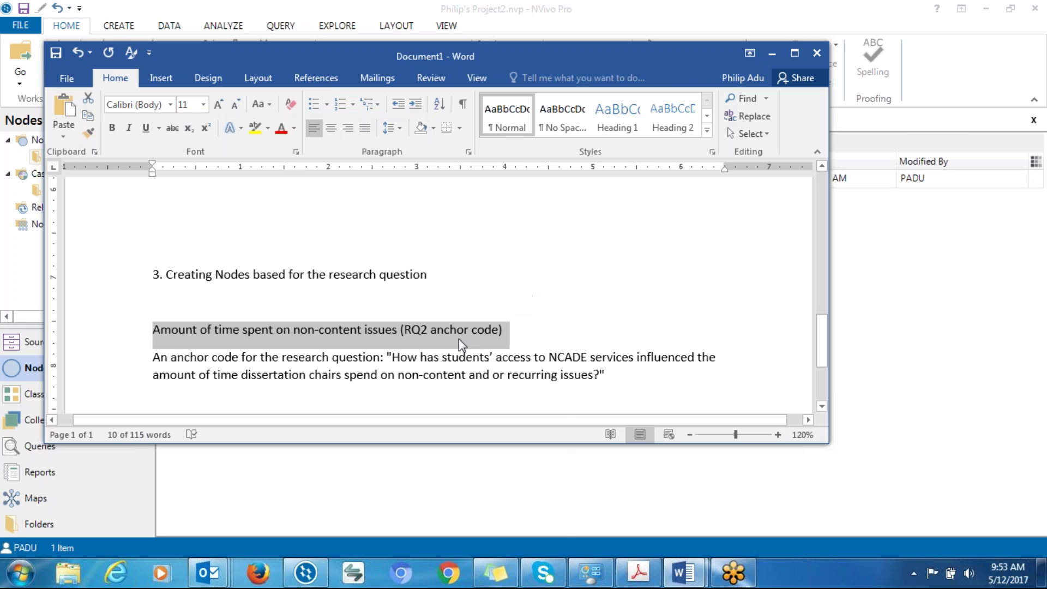
right_click(459, 338)
left_click(486, 365)
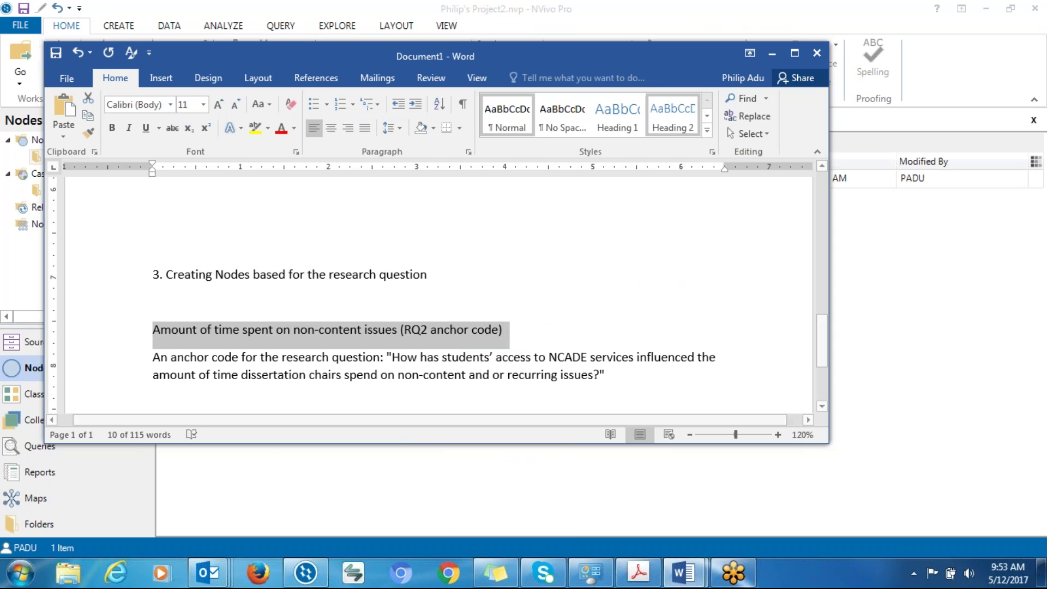
Paste the copied anchor code as the new node's name and shorten its parenthetical to "(RQ2)".
left_click(771, 54)
key("ctrl+v")
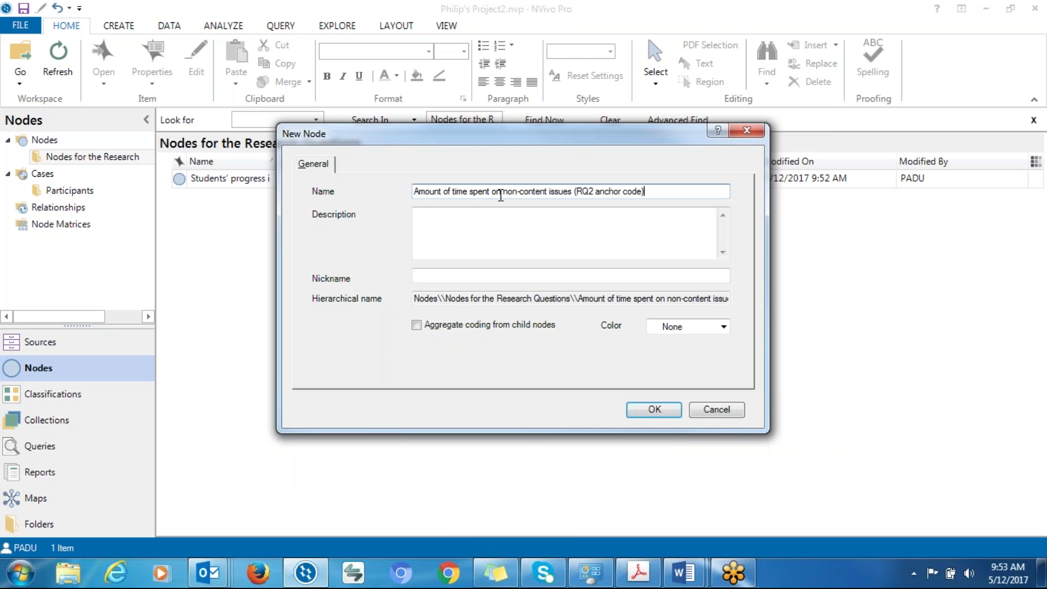
left_click(553, 228)
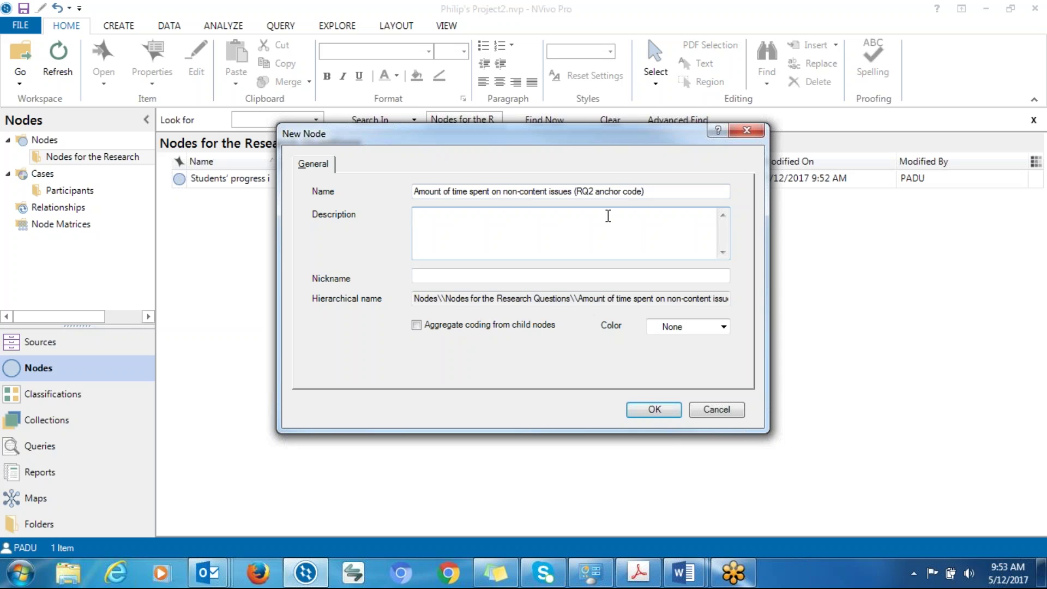
left_click(638, 191)
key("BackSpace")
key("BackSpace")
key("BackSpace")
key("BackSpace")
key("BackSpace")
key("BackSpace")
key("BackSpace")
key("BackSpace")
key("BackSpace")
key("BackSpace")
key("BackSpace")
key("BackSpace")
key("BackSpace")
type(")")
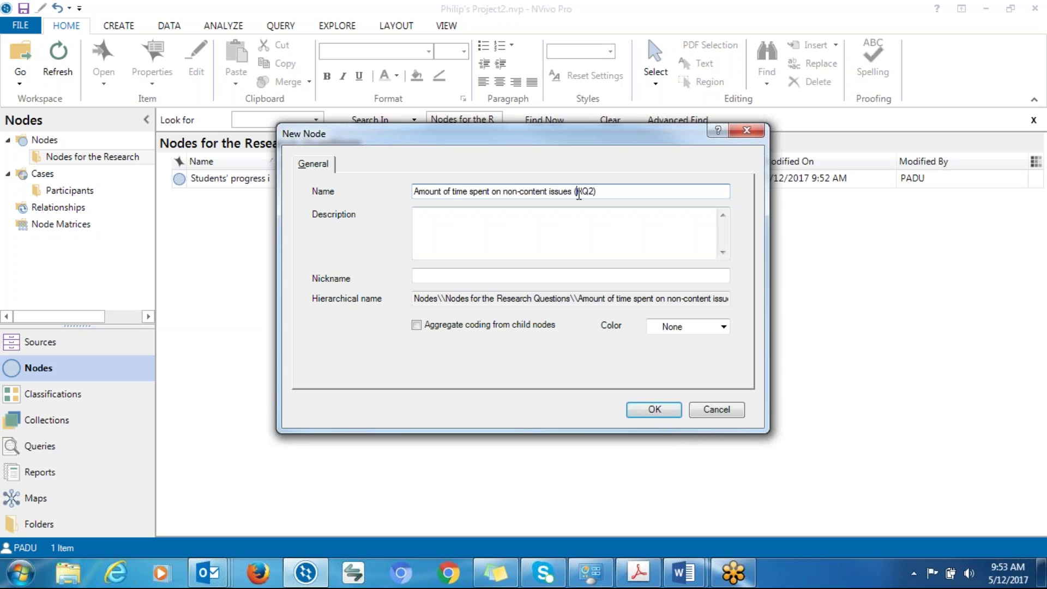
Insert "Anchor code" before "RQ2" inside the parentheses of the new node's name.
left_click(578, 192)
type("Anch")
type("er ")
type("Ca")
key("BackSpace")
key("BackSpace")
key("BackSpace")
key("BackSpace")
key("BackSpace")
type("or code")
left_click(557, 221)
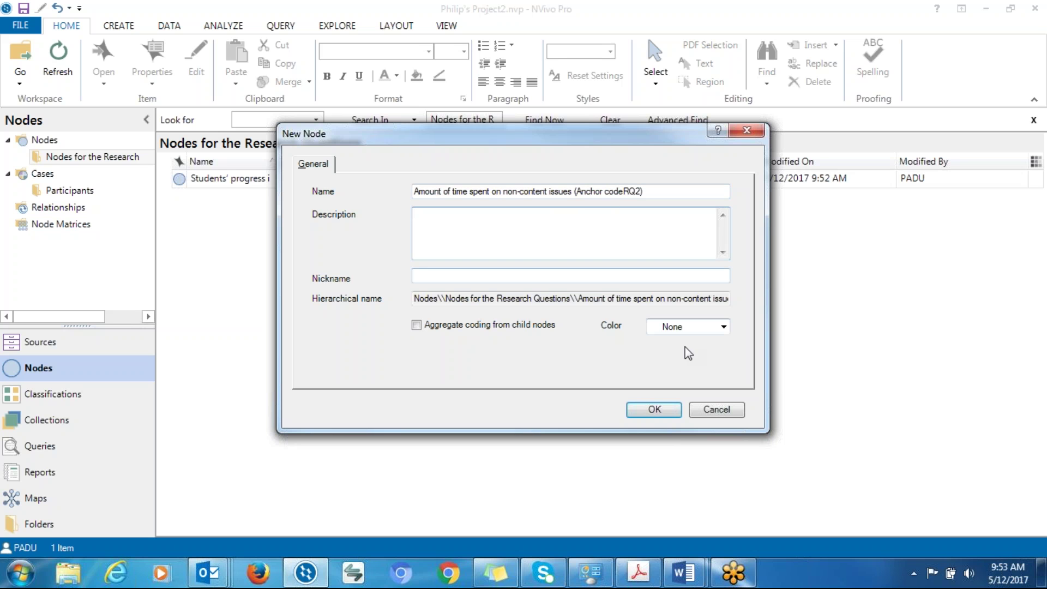
Copy the research question about NCADE services and the time dissertation chairs spend on non-content and/or recurring issues from Document1 in Word, without its quotation marks.
mouse_move(683, 572)
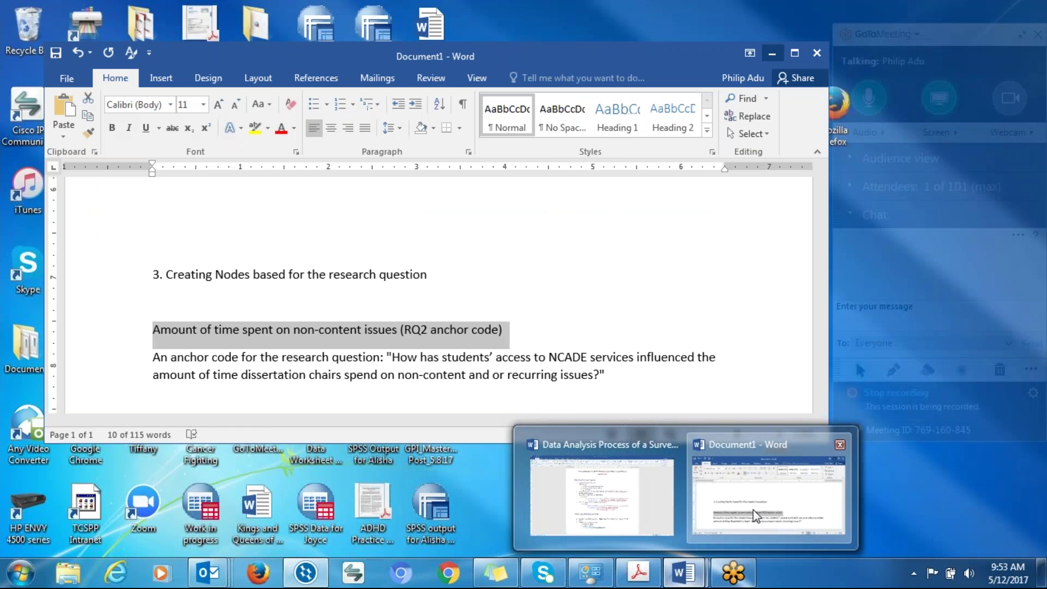
left_click(693, 482)
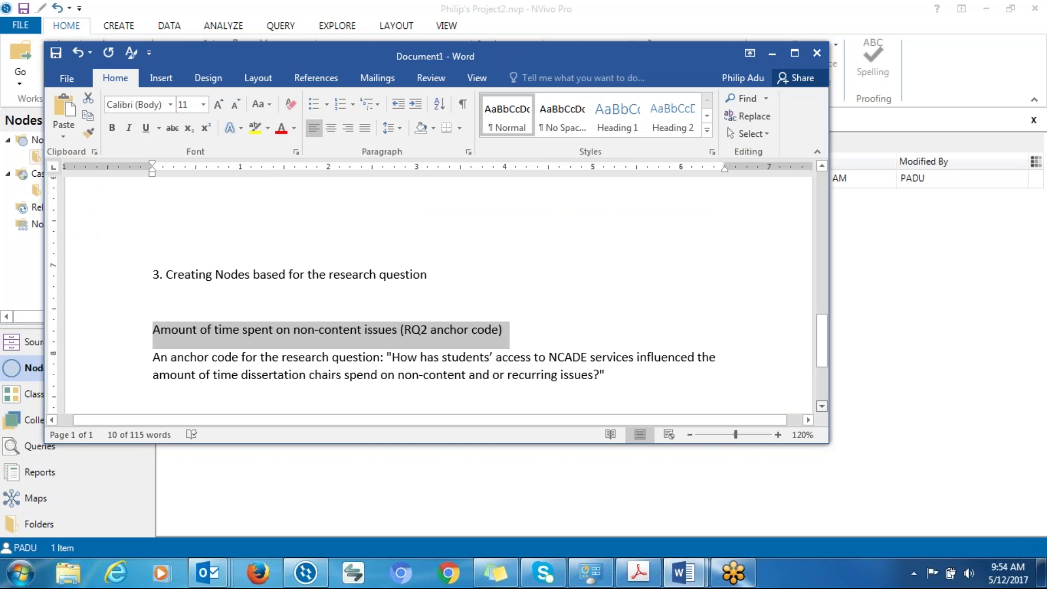
left_click(822, 406)
left_click(821, 406)
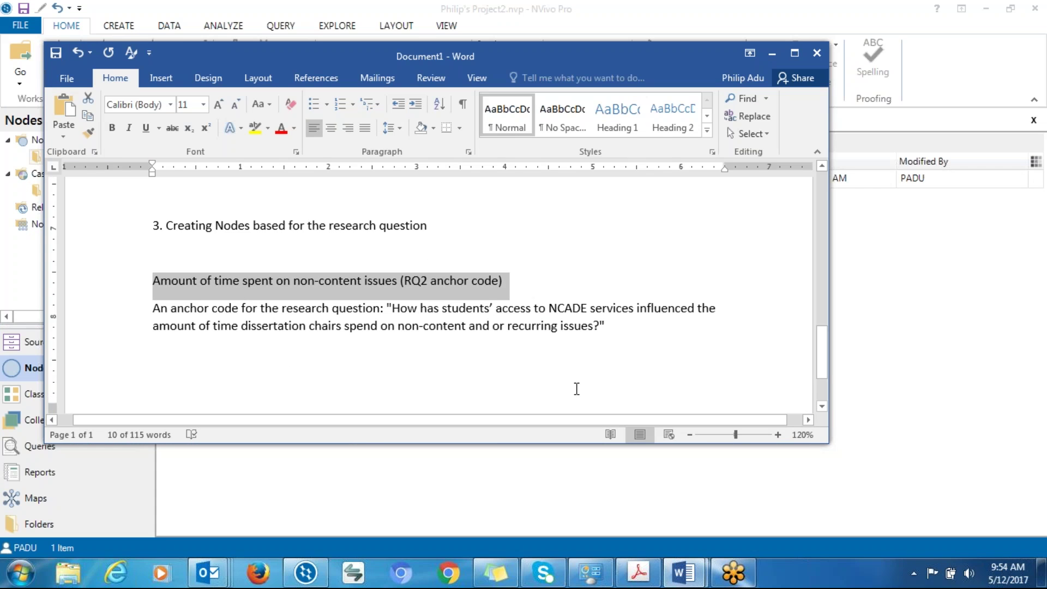
double_click(400, 307)
left_click_drag(462, 317, 598, 327)
right_click(519, 318)
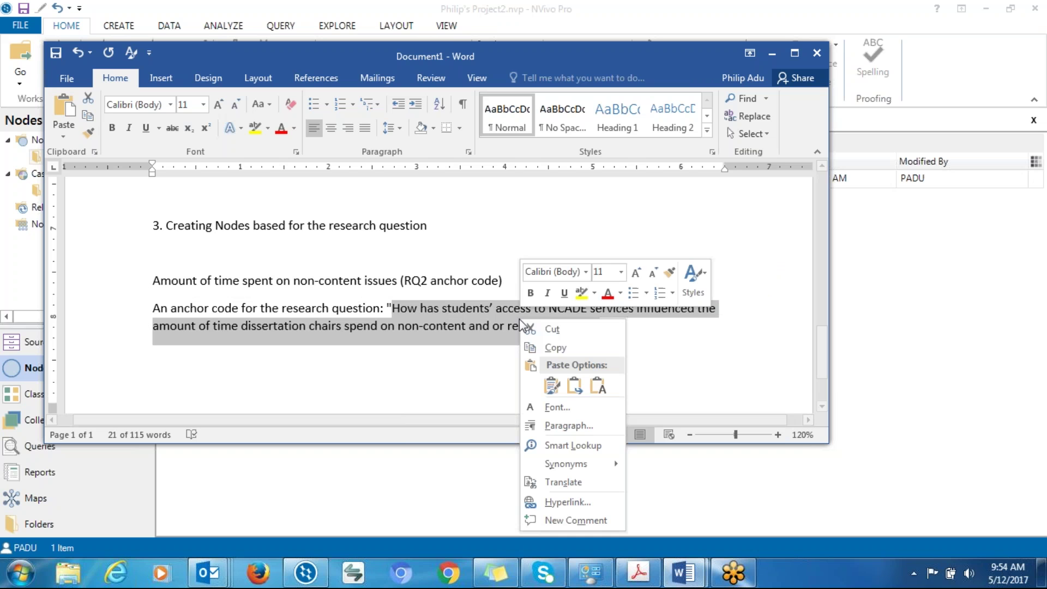
left_click(552, 346)
left_click(771, 54)
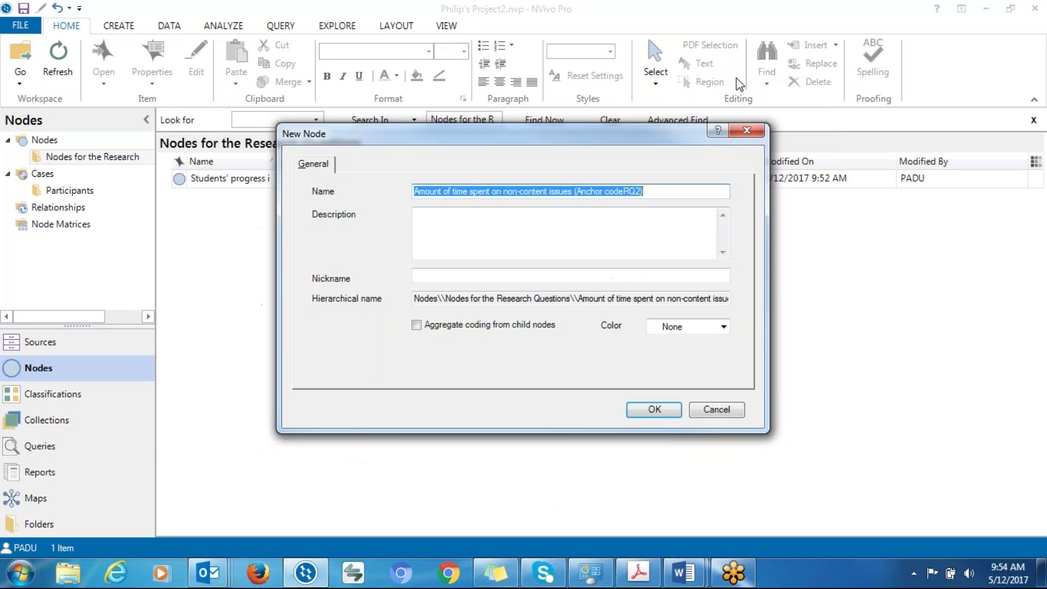
Paste the research question as the node's description and create the node with coding aggregated from child nodes.
left_click(498, 237)
key("ctrl+v")
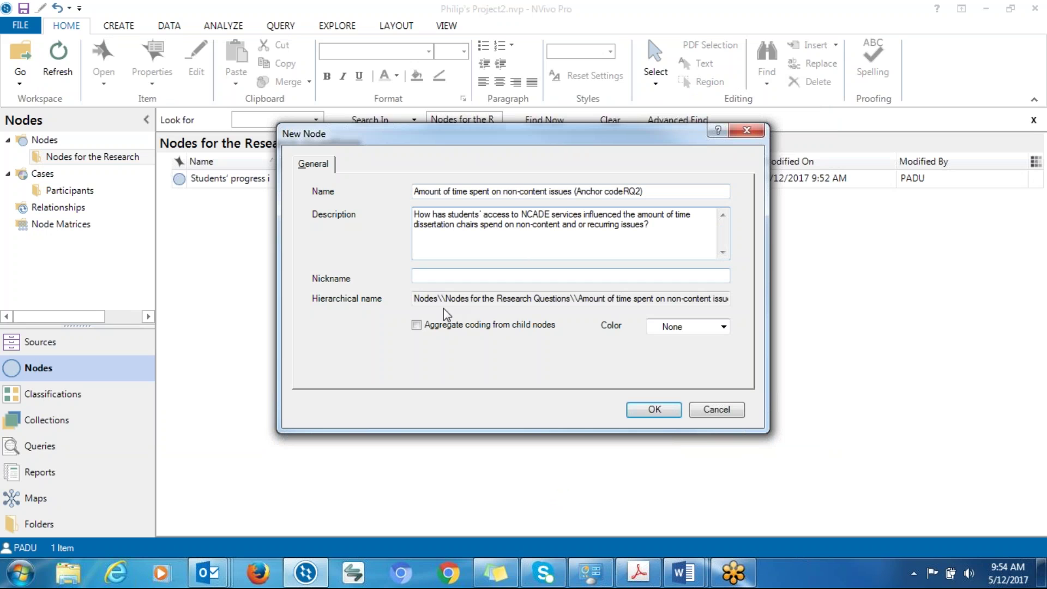
left_click(416, 324)
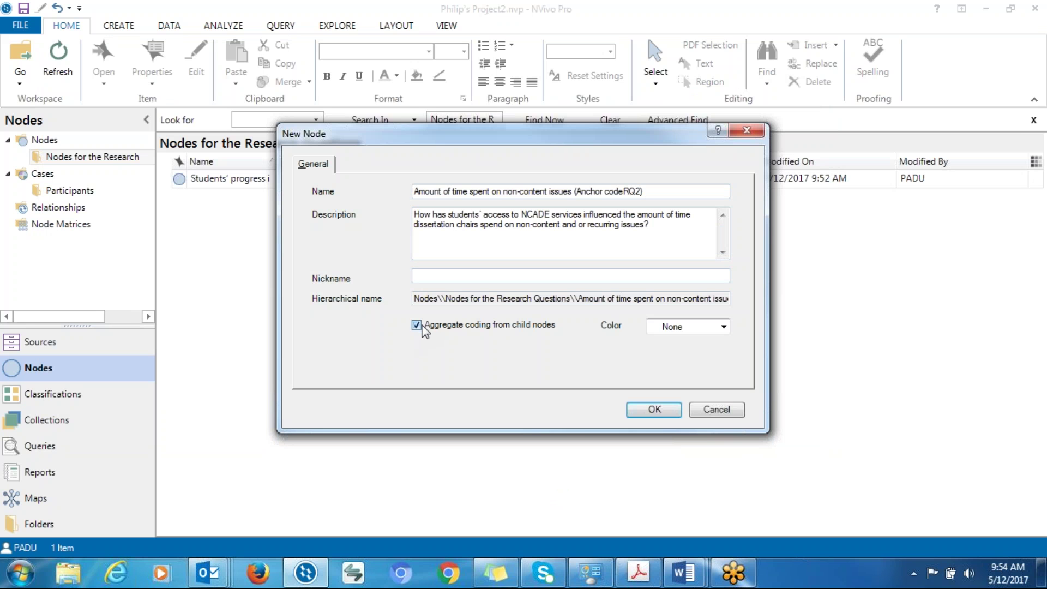
left_click(639, 408)
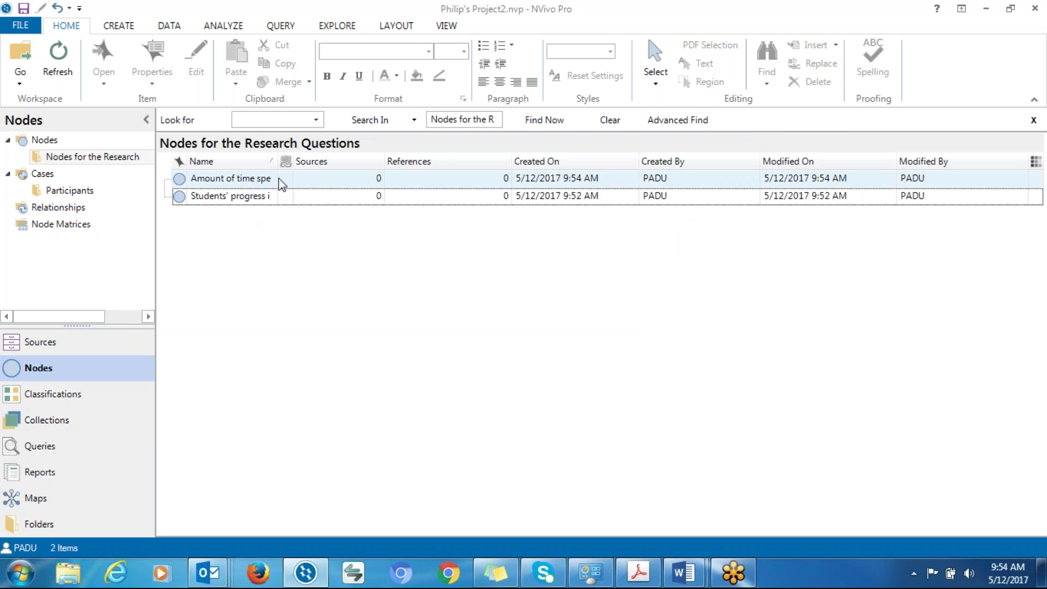
Rename the RQ2 node in its properties as "Amount of time spent on non-content issue (Anchor code RQ2)".
left_click(67, 158)
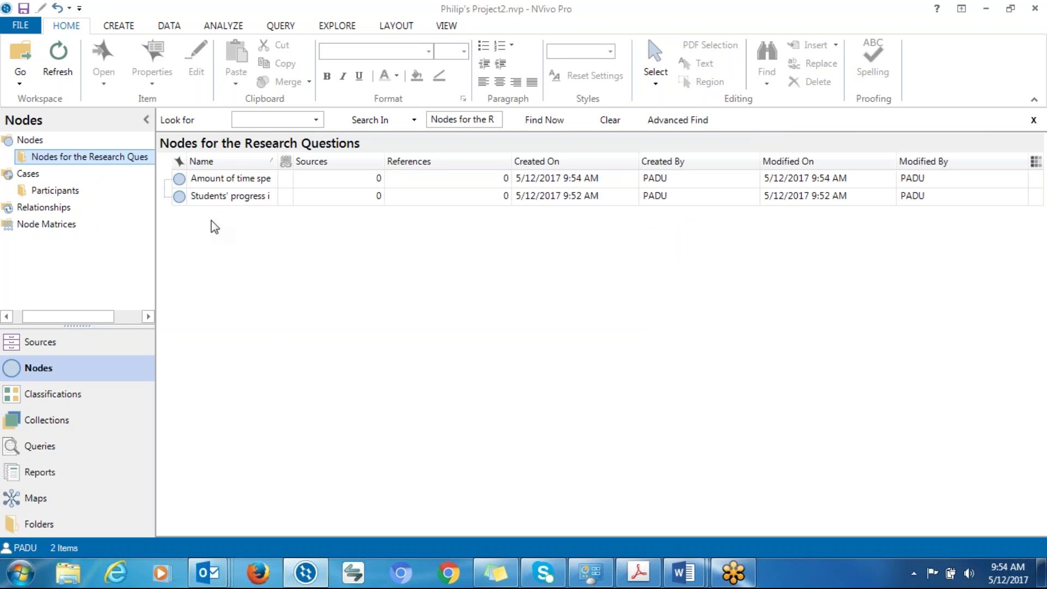
left_click(208, 179)
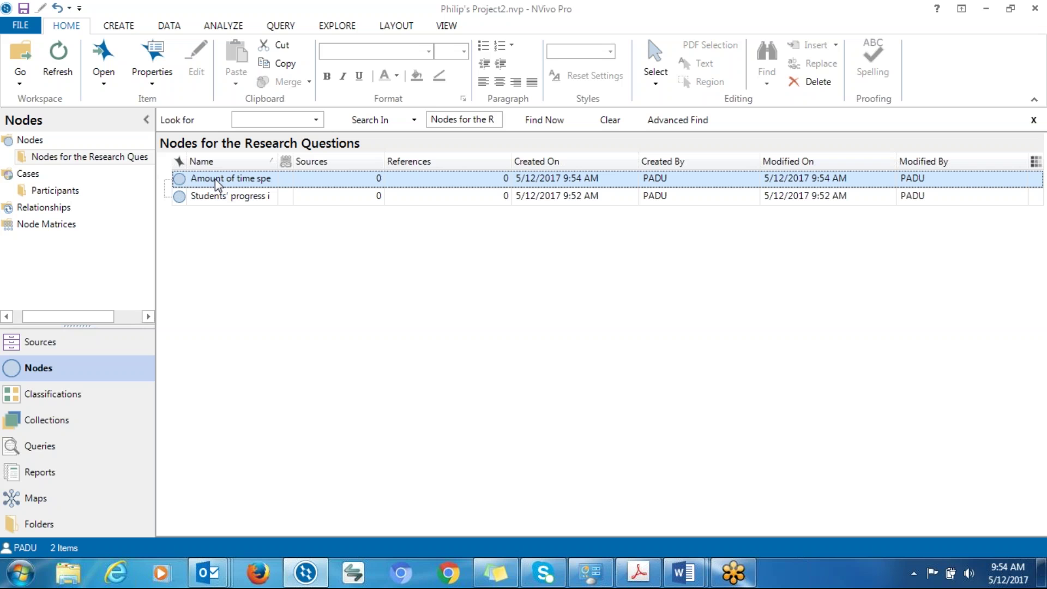
right_click(216, 182)
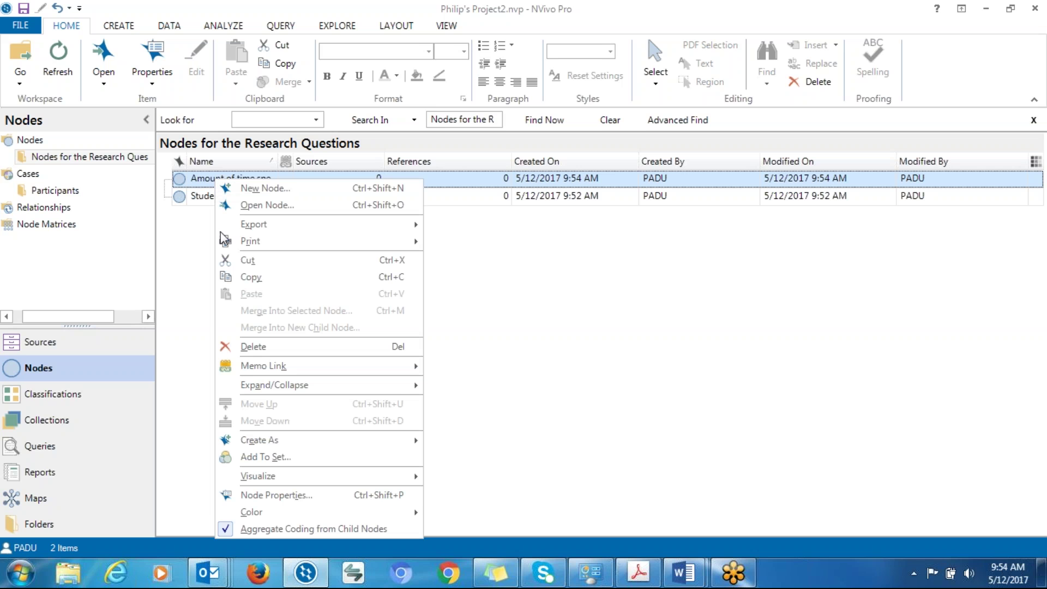
left_click(262, 495)
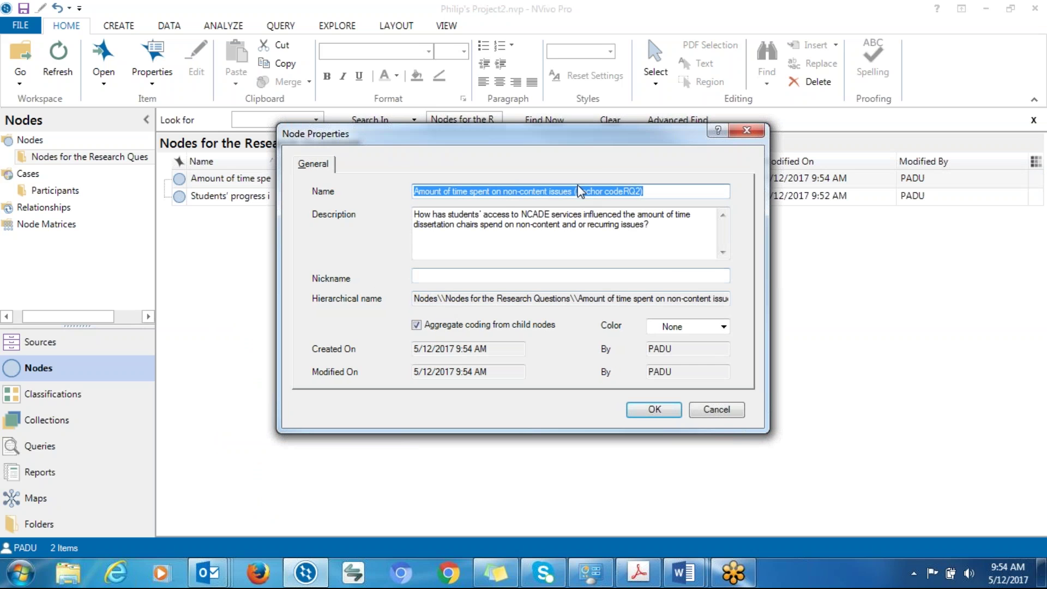
left_click(577, 191)
left_click(626, 190)
left_click(576, 192)
key("BackSpace")
key("BackSpace")
key("BackSpace")
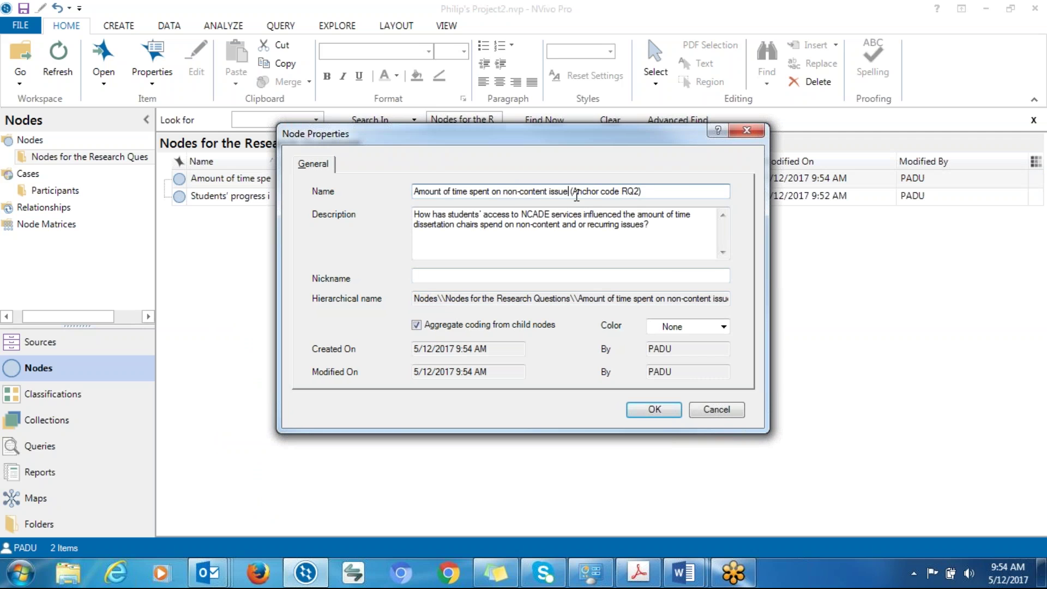
left_click(642, 414)
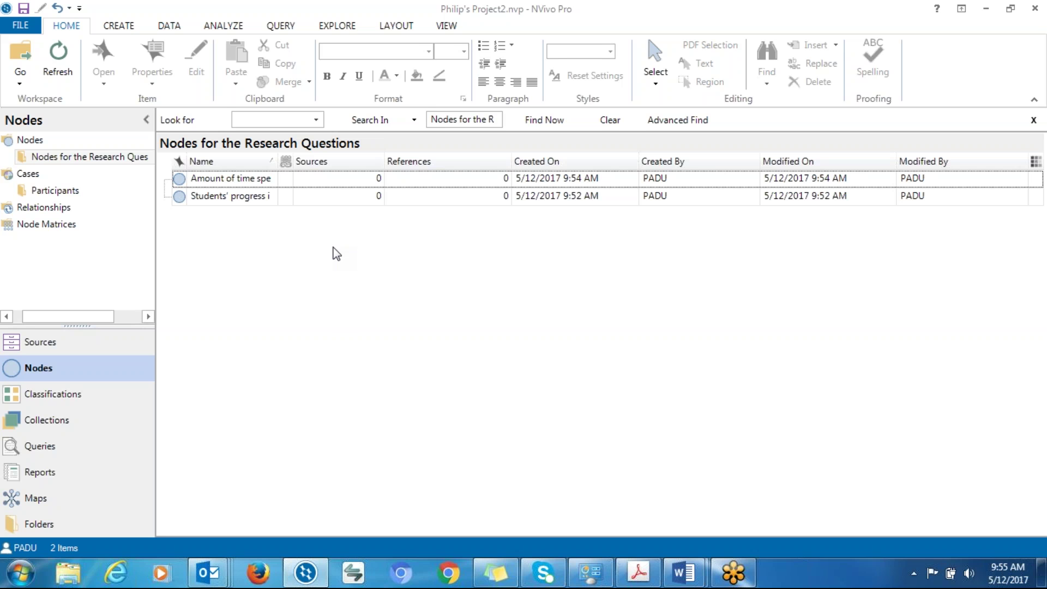
Select the "Students' progress impact (Anchor code for RQ1)" node in the research questions folder.
left_click(240, 201)
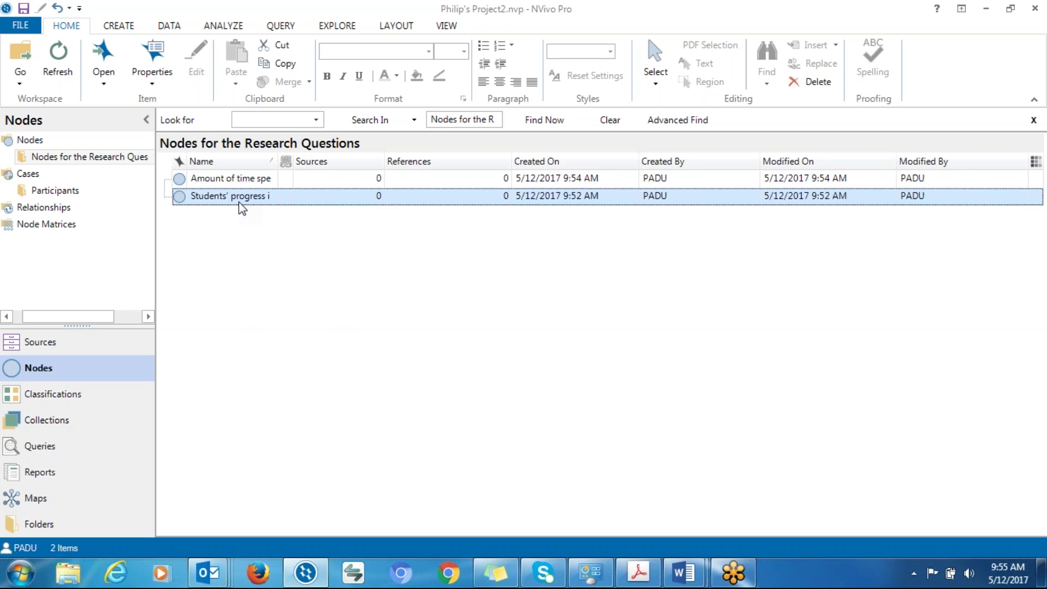